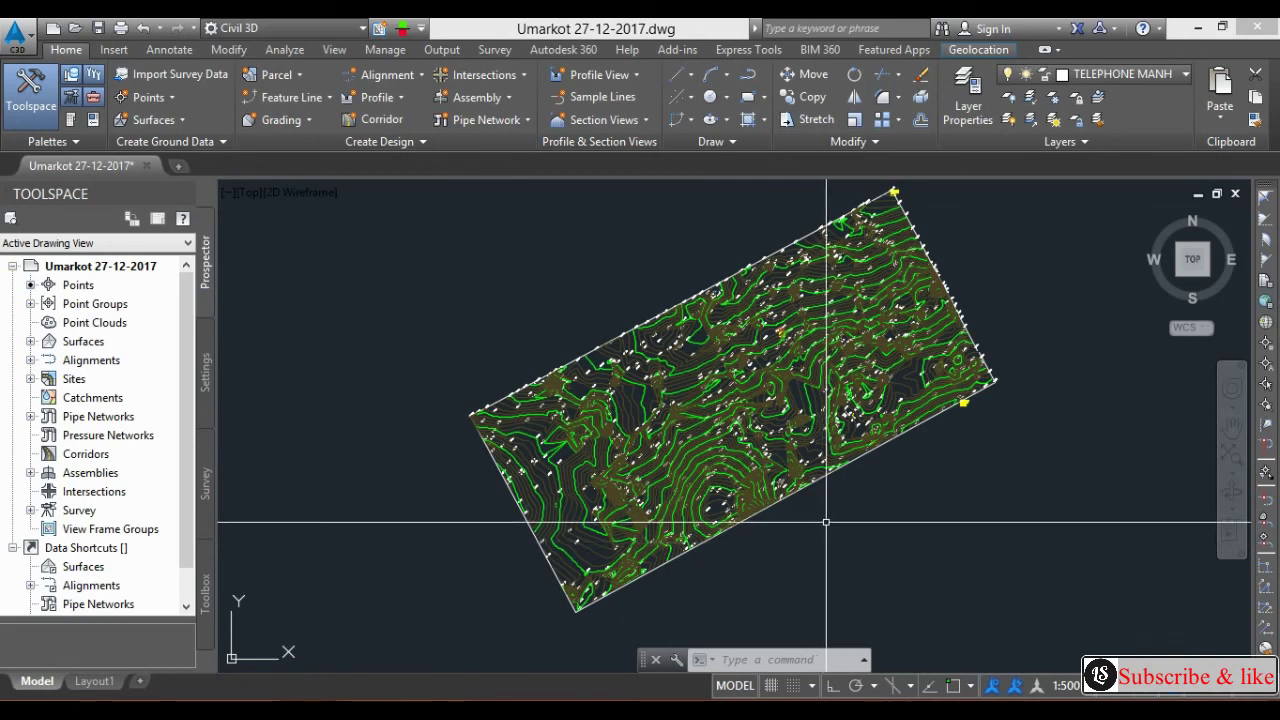
Pan and zoom around the contour drawing to survey the whole TIN surface
middle_click_drag(717, 416, 677, 451)
scroll(634, 466, "up", 5)
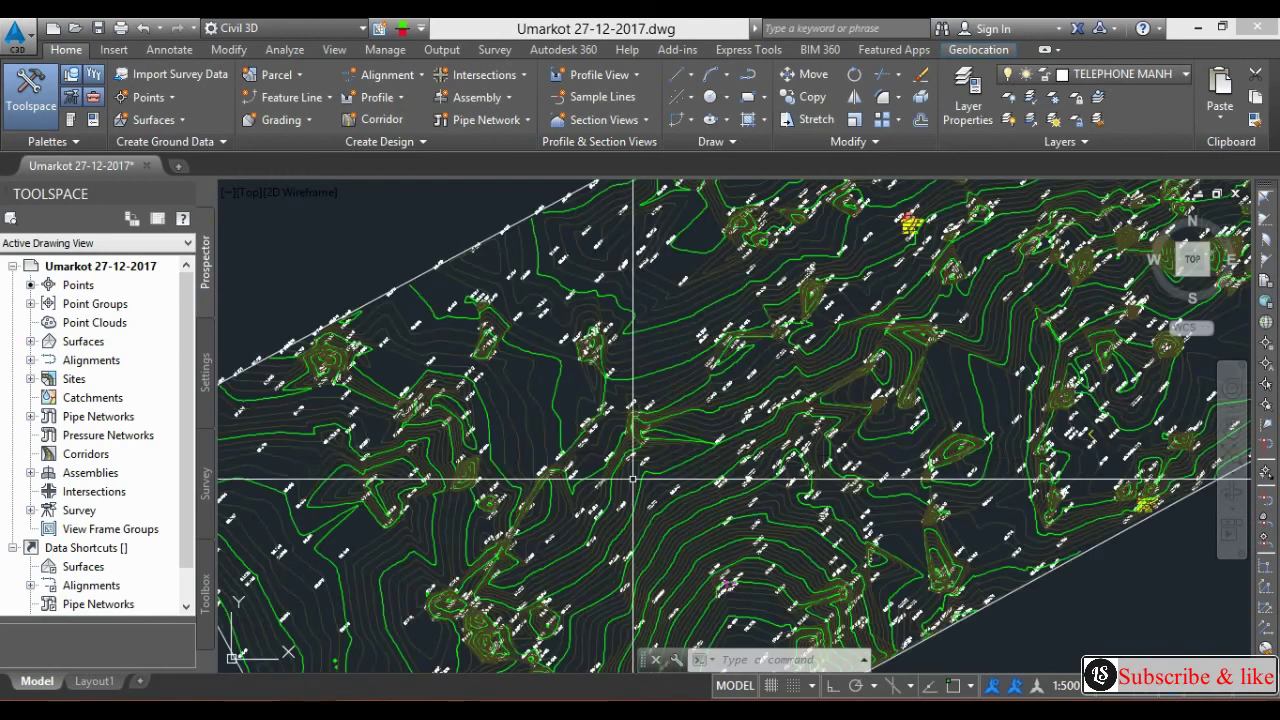
scroll(630, 475, "down", 5)
scroll(403, 468, "up", 2)
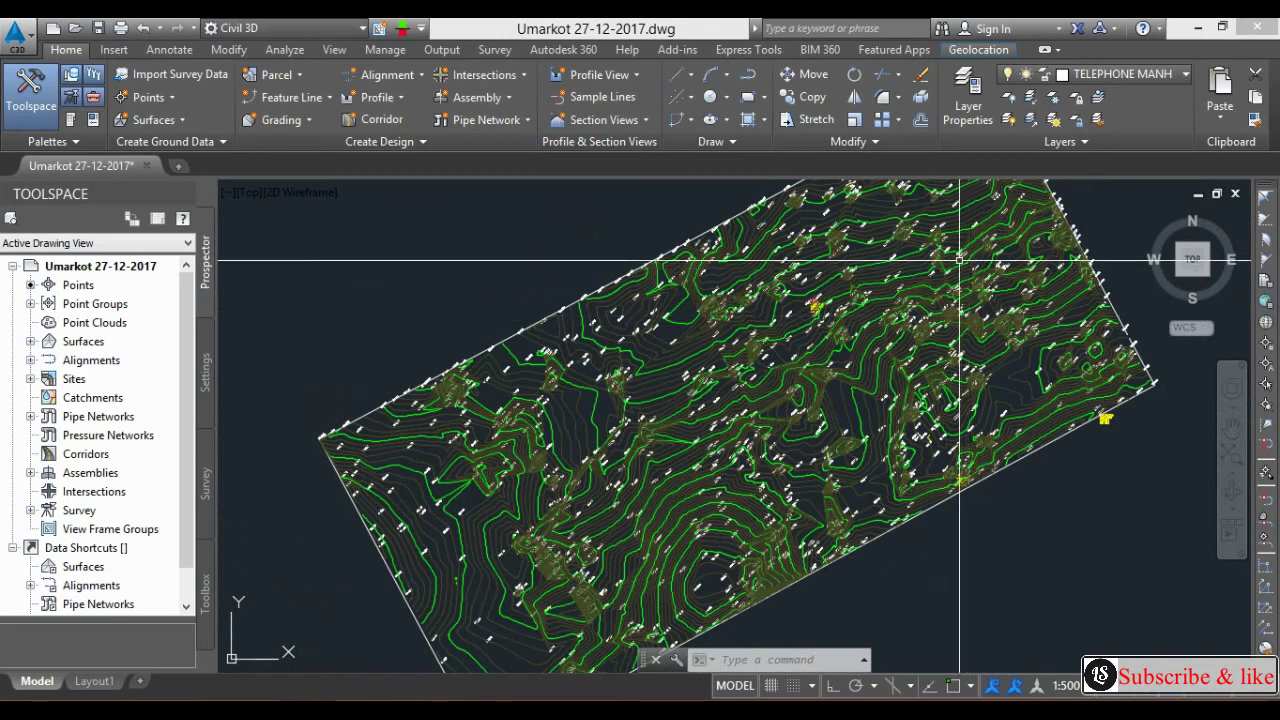
middle_click_drag(960, 260, 872, 345)
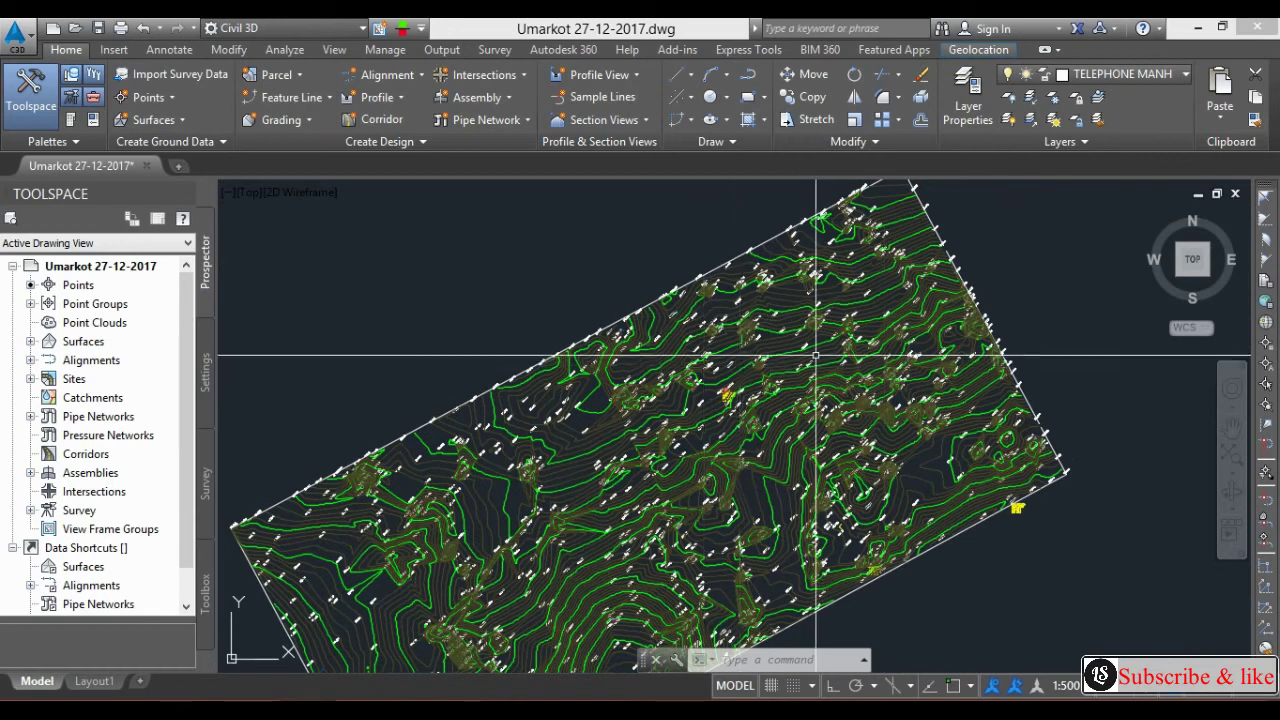
scroll(750, 420, "up", 8)
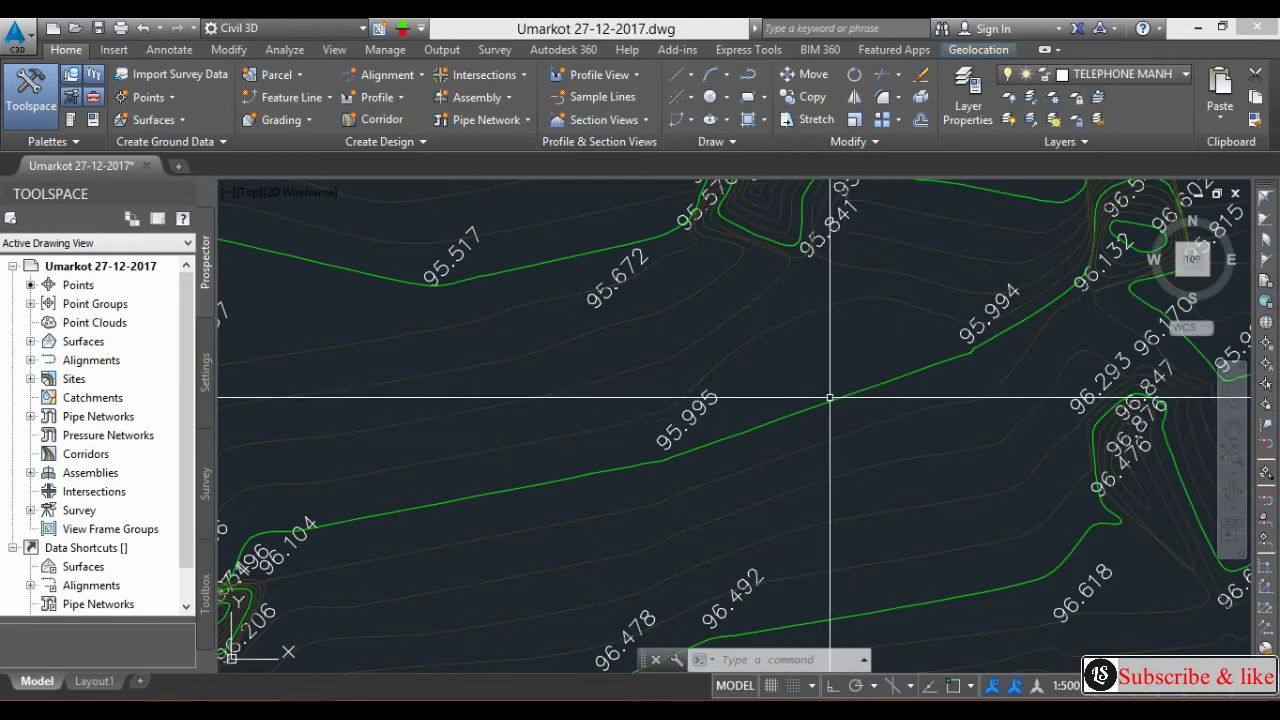
scroll(829, 405, "down", 5)
scroll(823, 399, "down", 3)
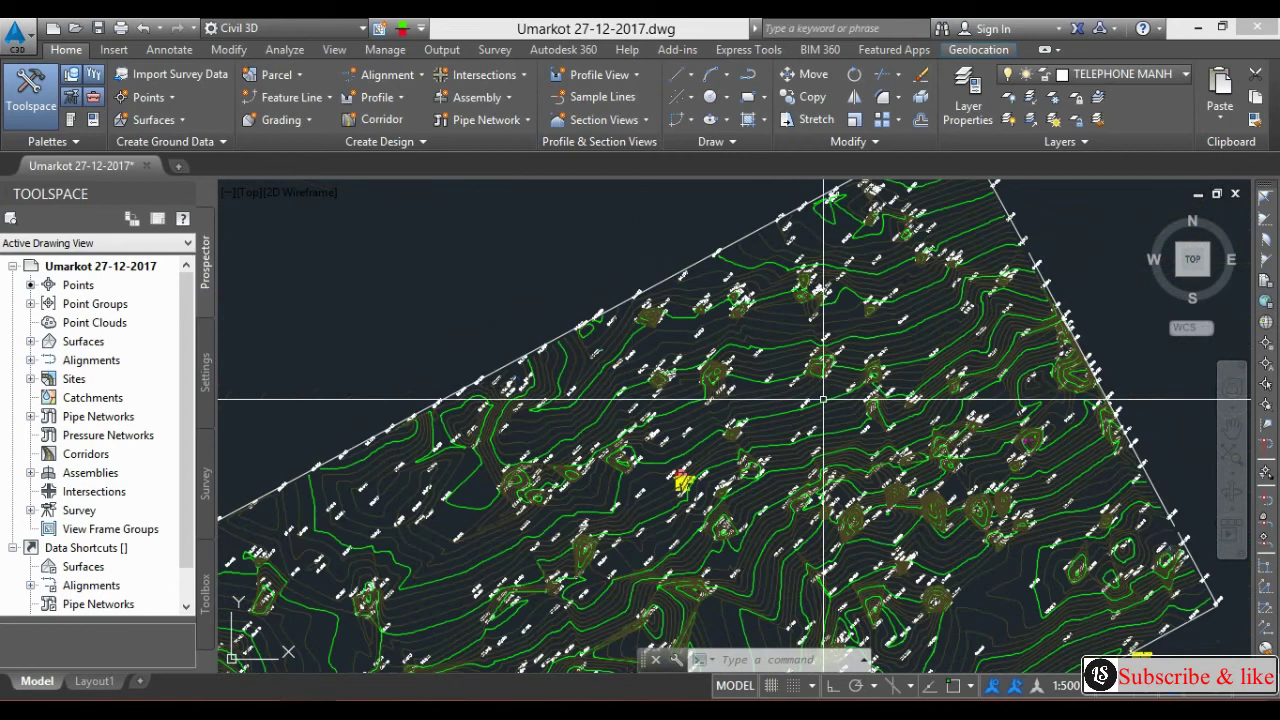
middle_click_drag(686, 480, 857, 310)
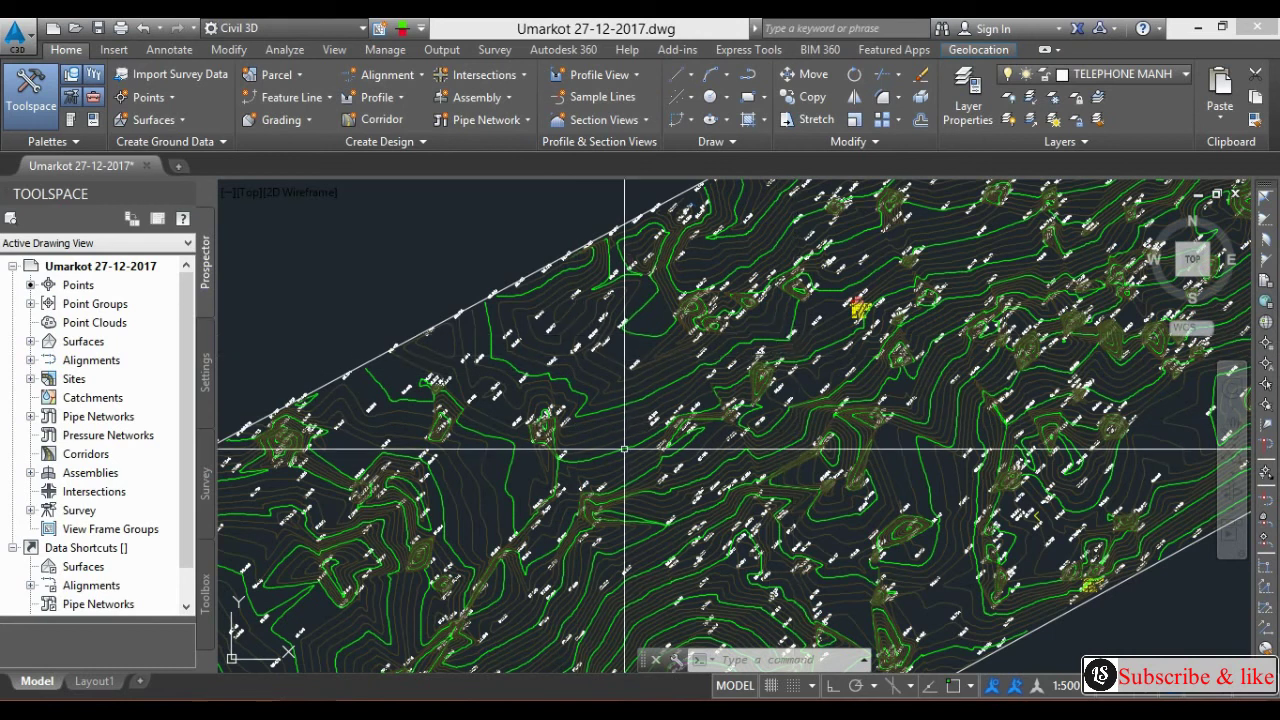
scroll(624, 449, "down", 4)
scroll(573, 497, "up", 2)
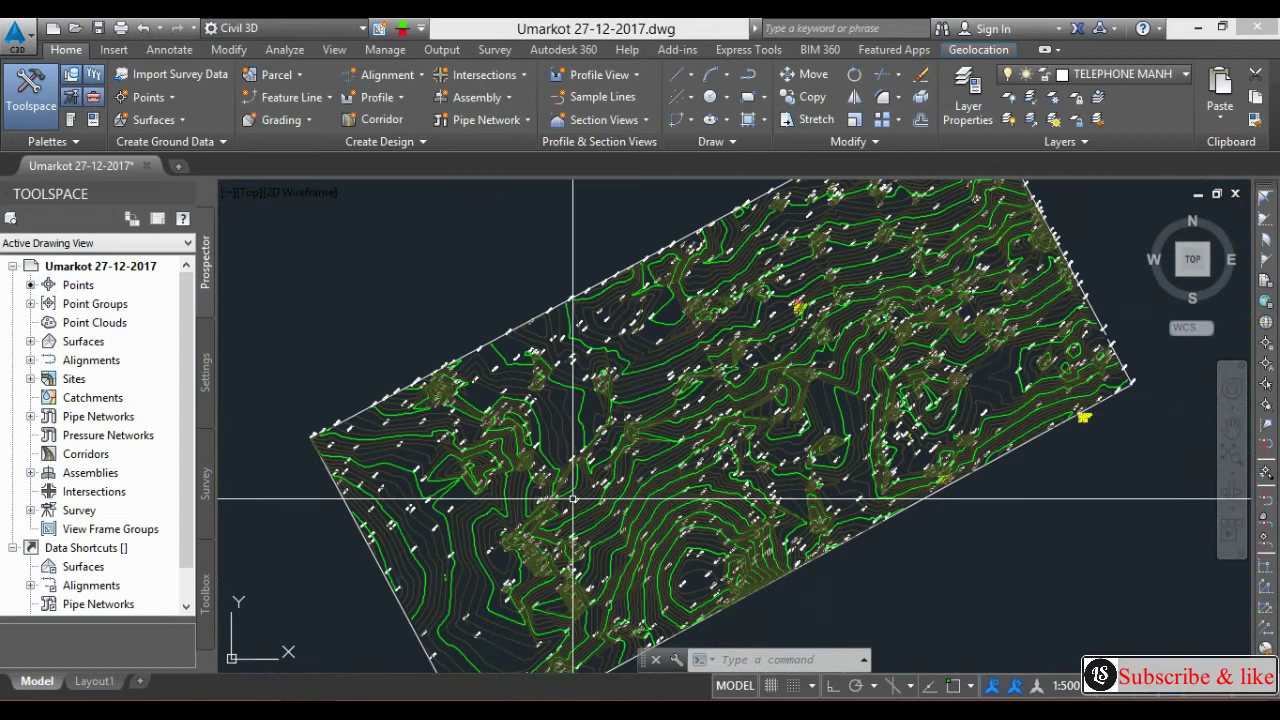
scroll(666, 366, "up", 4)
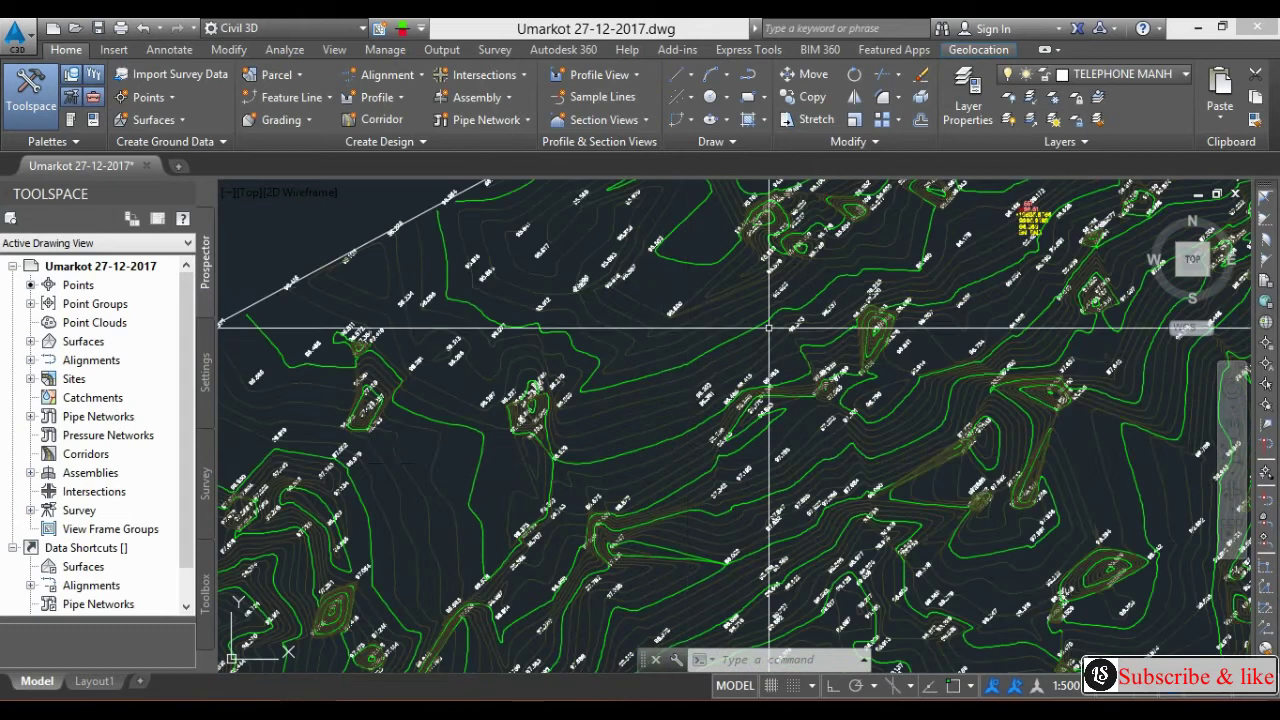
scroll(774, 434, "down", 6)
mouse_move(840, 480)
middle_mouse_down()
mouse_move(877, 450)
mouse_move(821, 392)
mouse_move(790, 425)
middle_mouse_up()
scroll(821, 392, "down", 3)
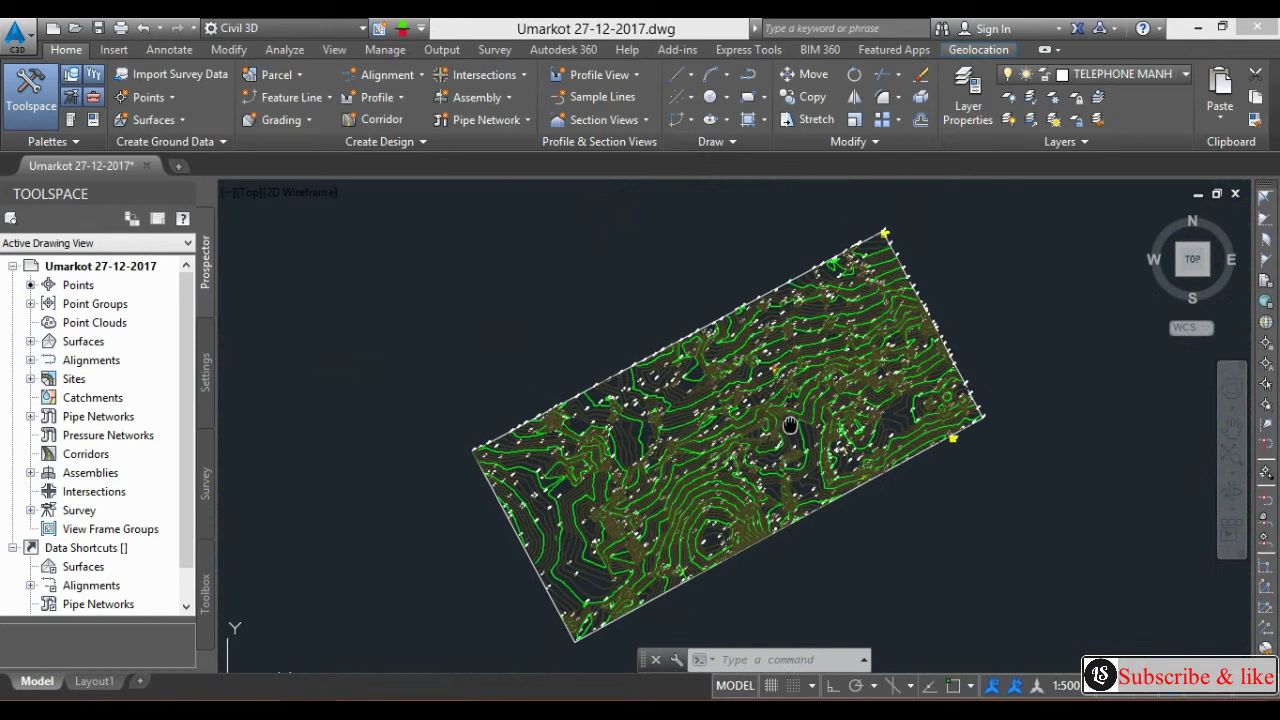
scroll(790, 425, "up", 2)
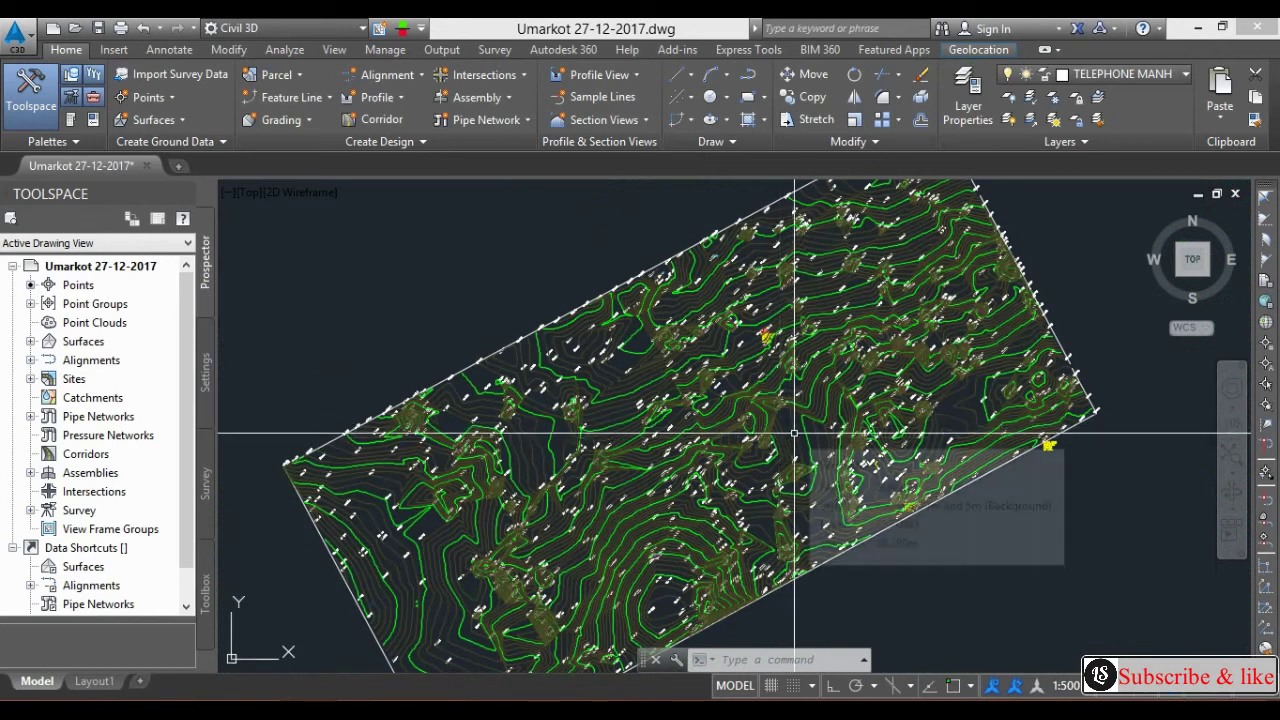
Select the TIN surface and show its Add Labels list of label types
left_click(791, 431)
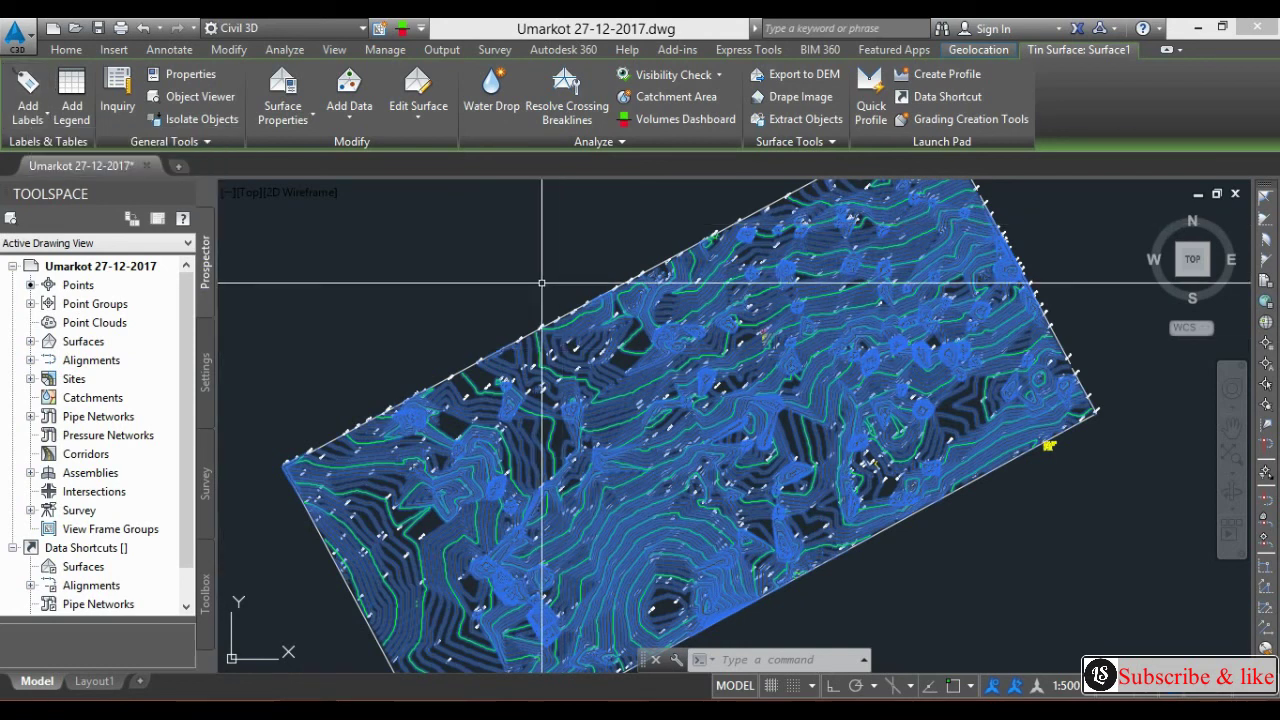
key("Escape")
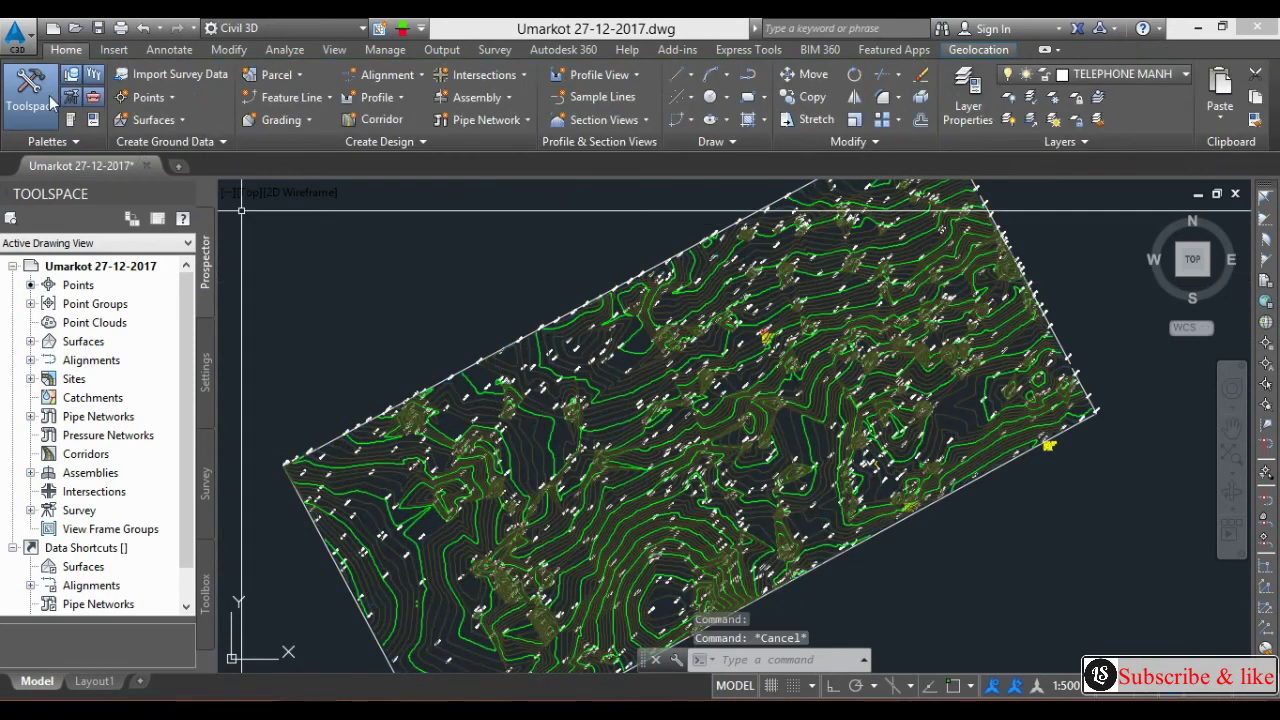
key("Escape")
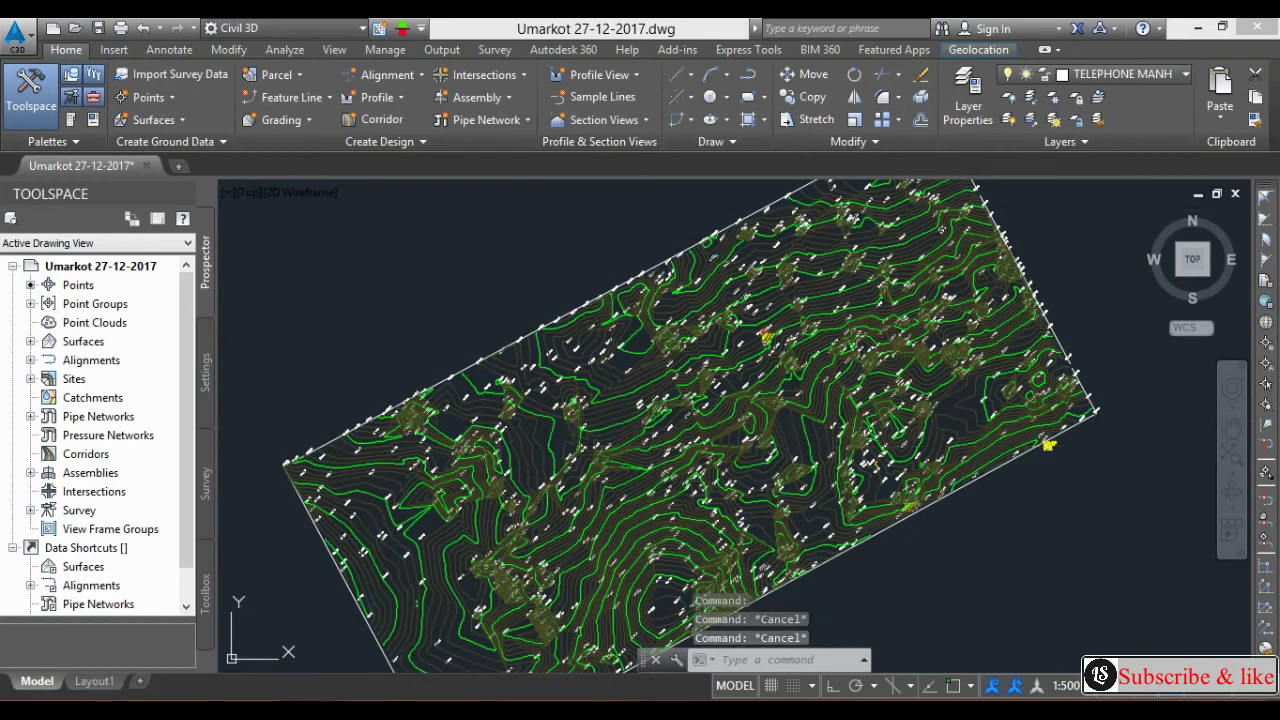
left_click(652, 447)
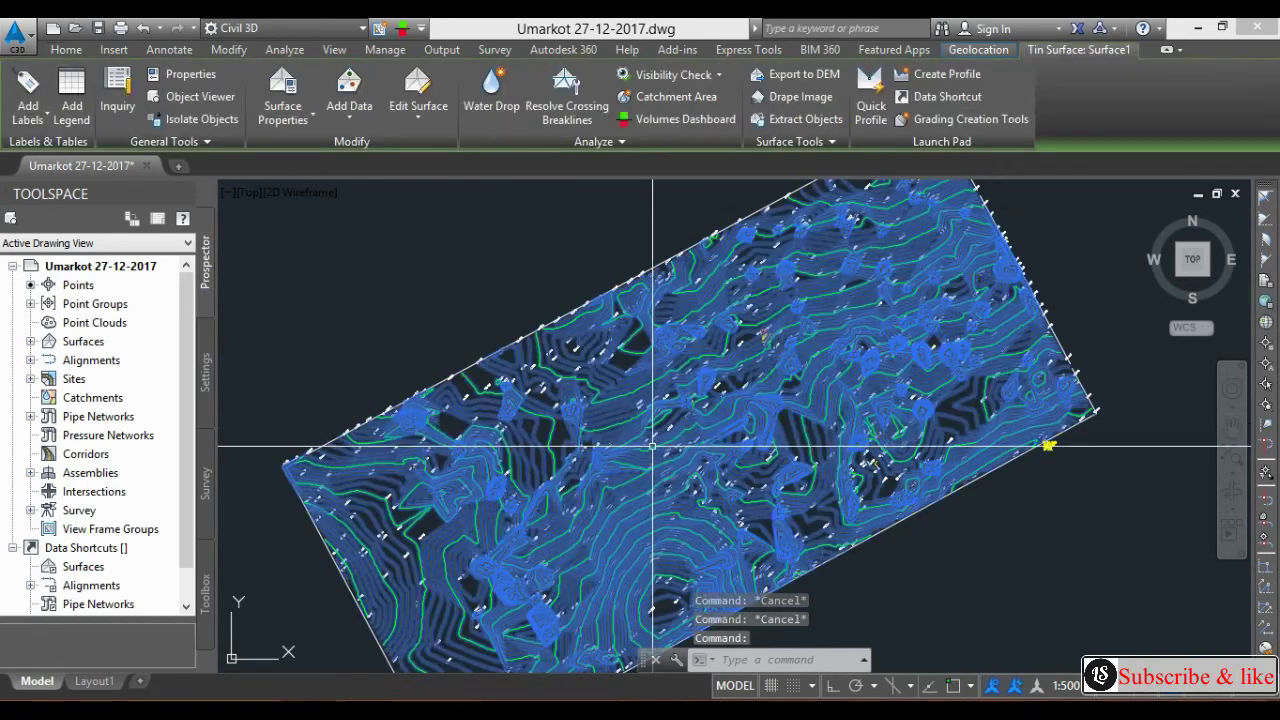
left_click(46, 115)
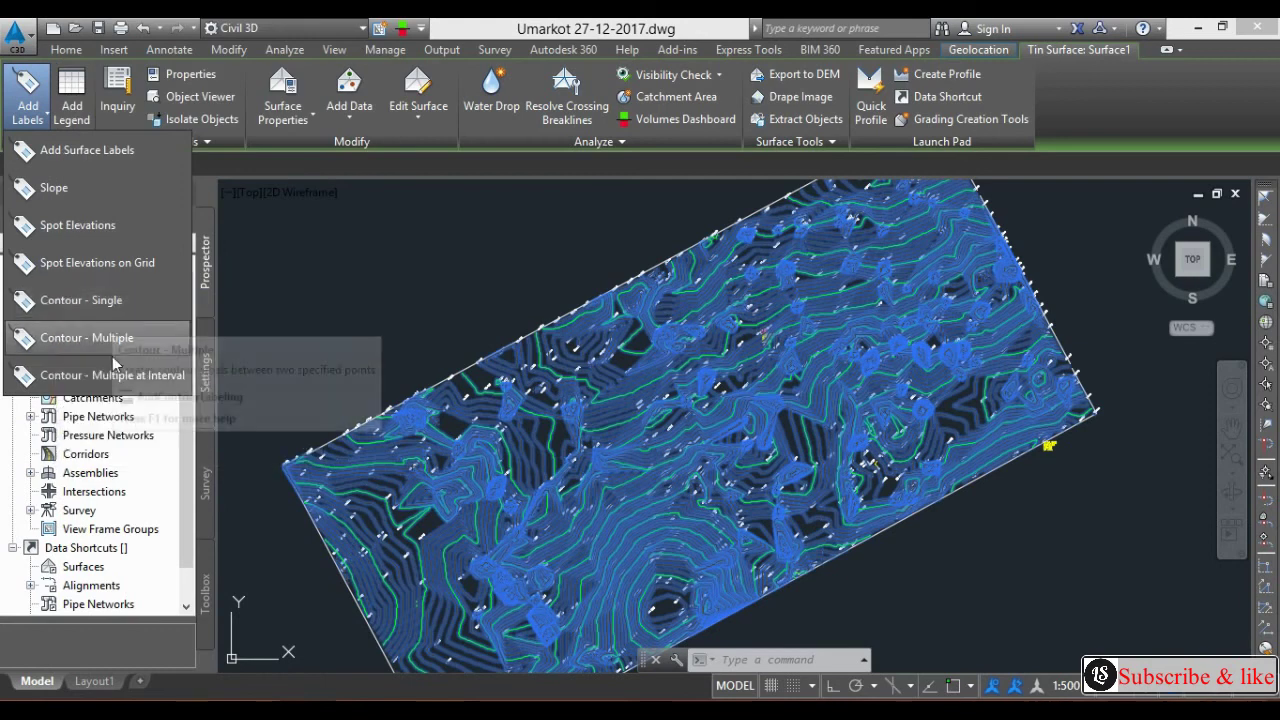
Place single contour labels reading 92.90 and 93.00 on contours near the BM point
left_click(97, 303)
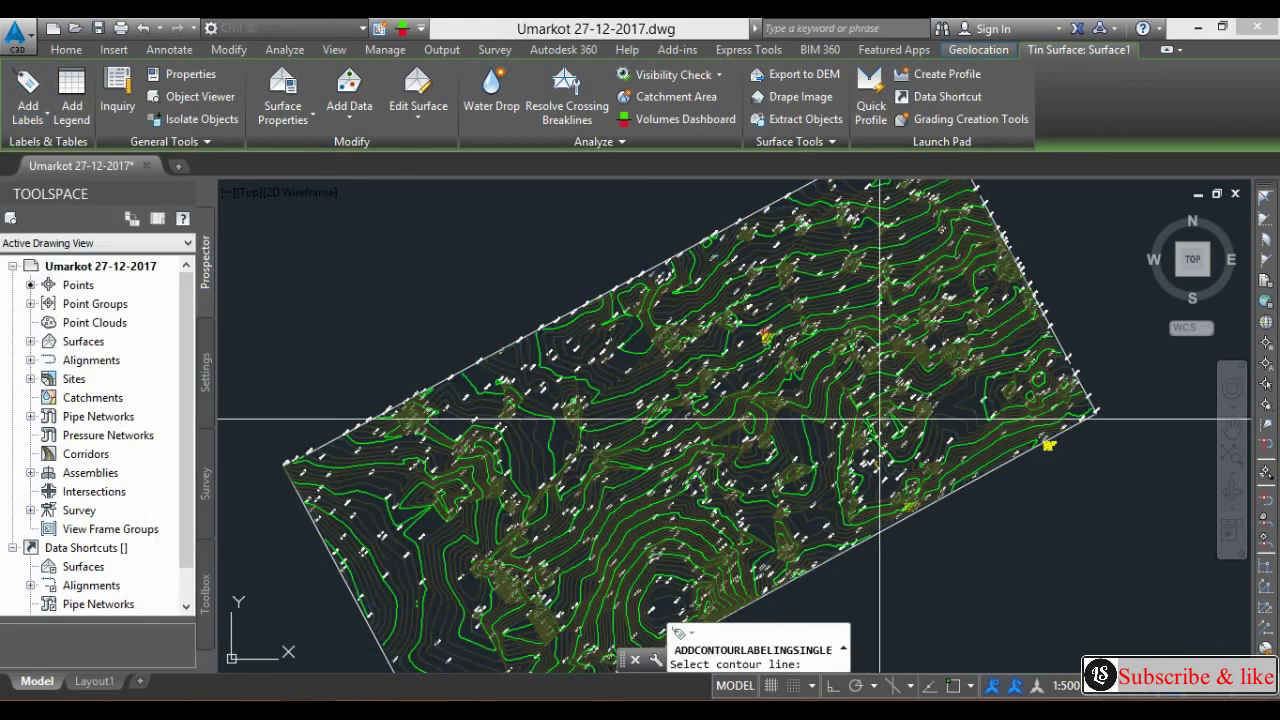
scroll(888, 355, "up", 2)
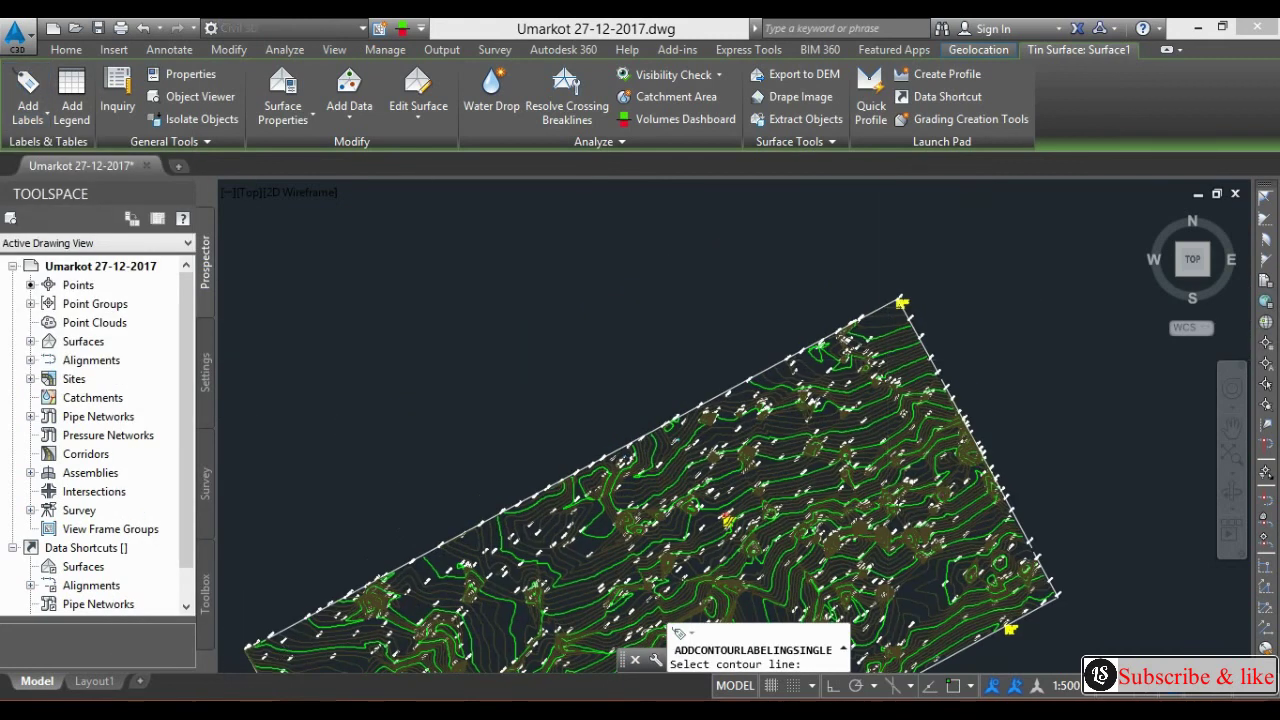
scroll(888, 358, "up", 5)
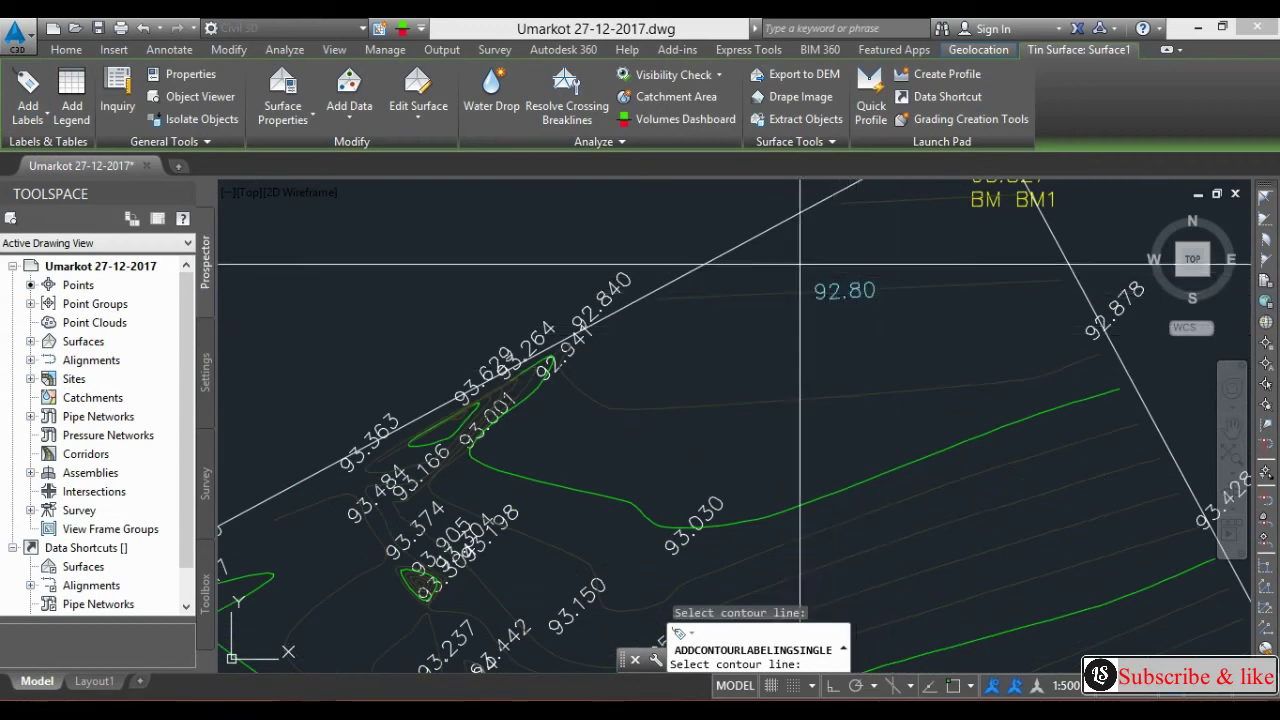
left_click(795, 400)
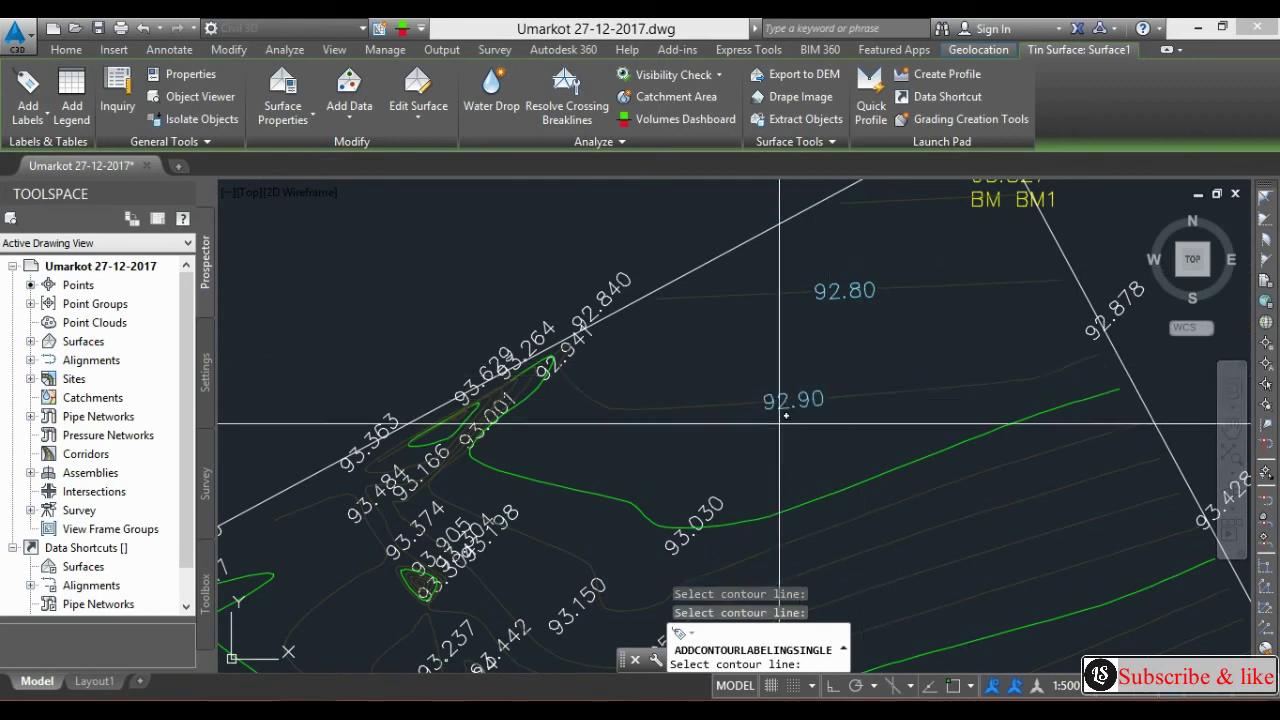
left_click(808, 500)
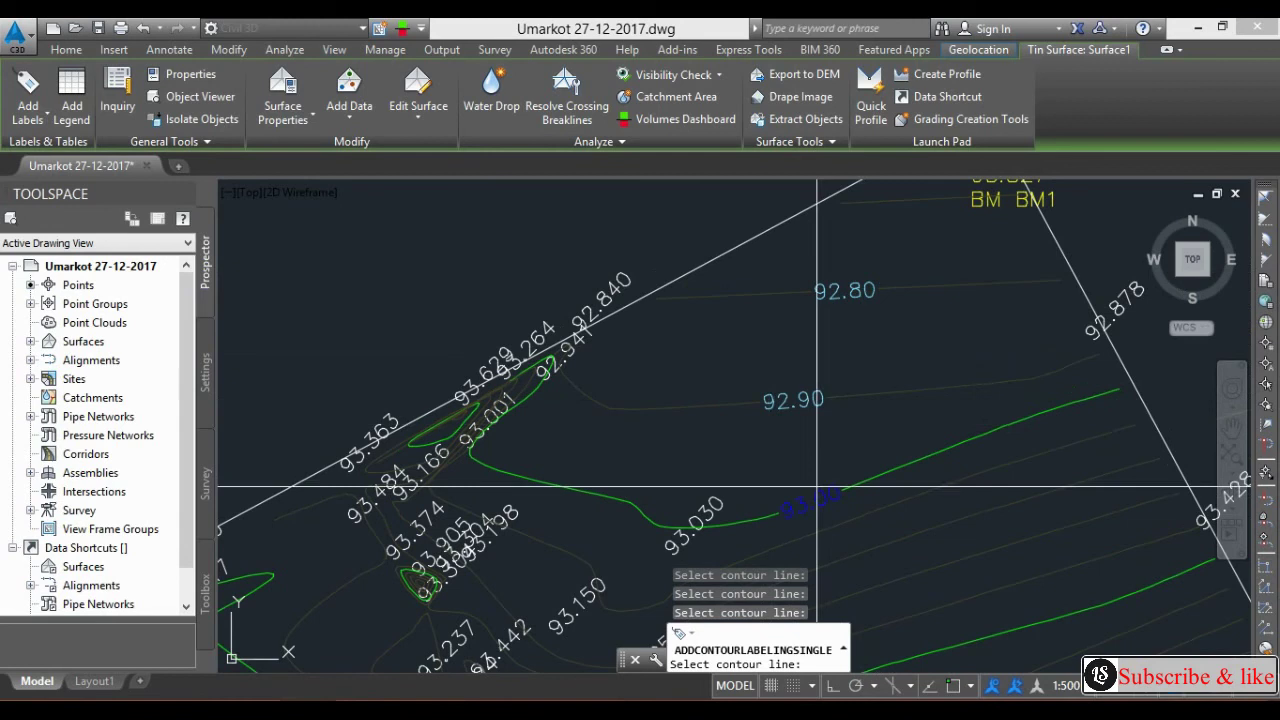
Zoom out around the 93.00 label, end single contour labelling and deselect the surface
scroll(815, 490, "up", 2)
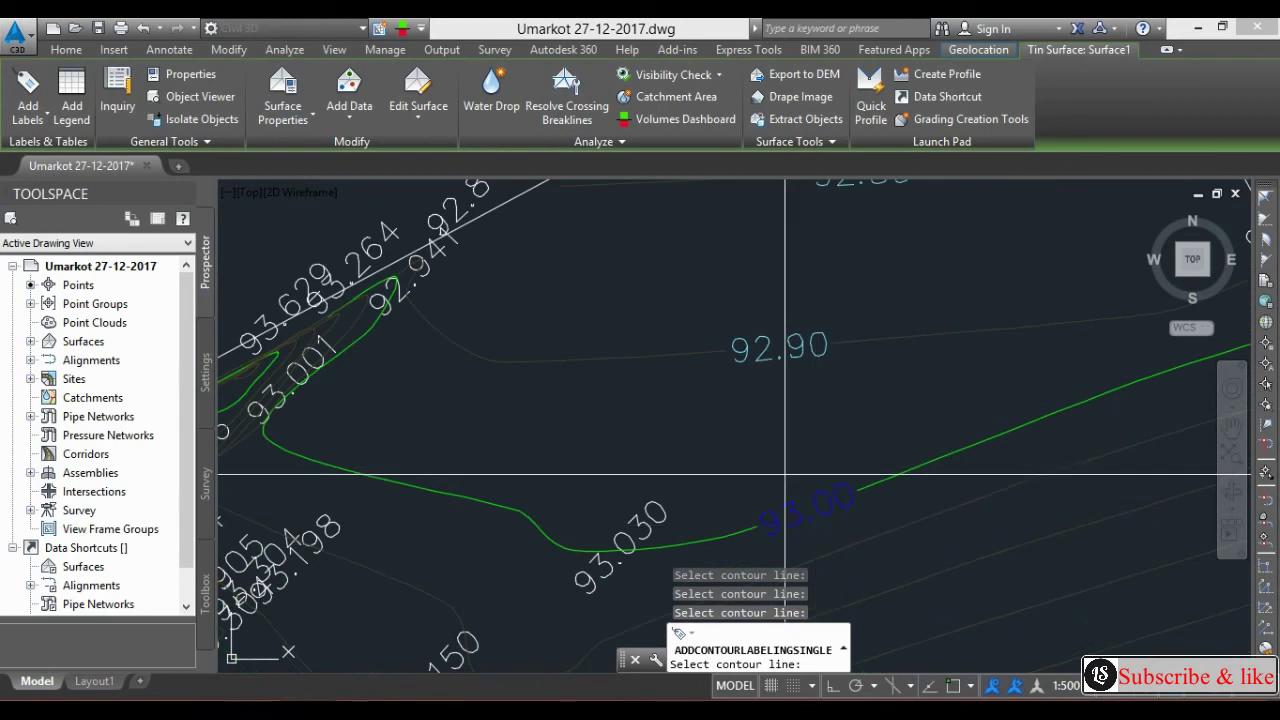
scroll(785, 416, "down", 2)
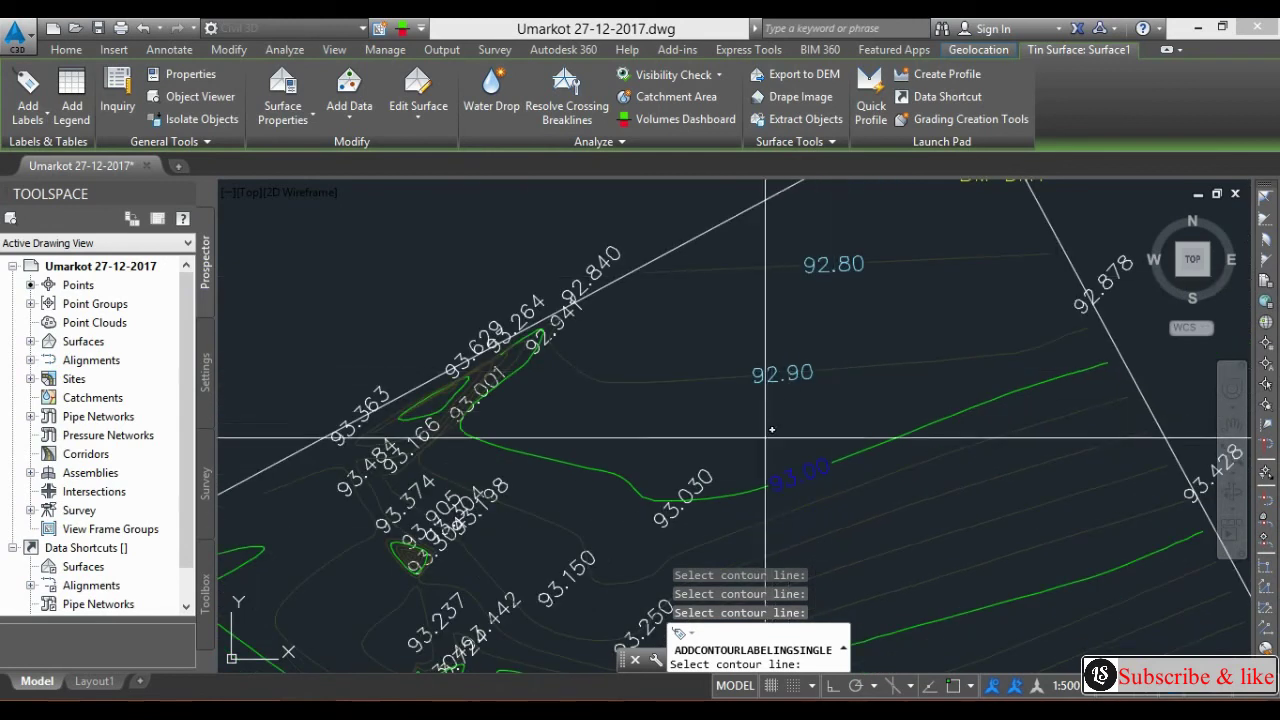
middle_click_drag(846, 461, 844, 451)
scroll(844, 451, "down", 1)
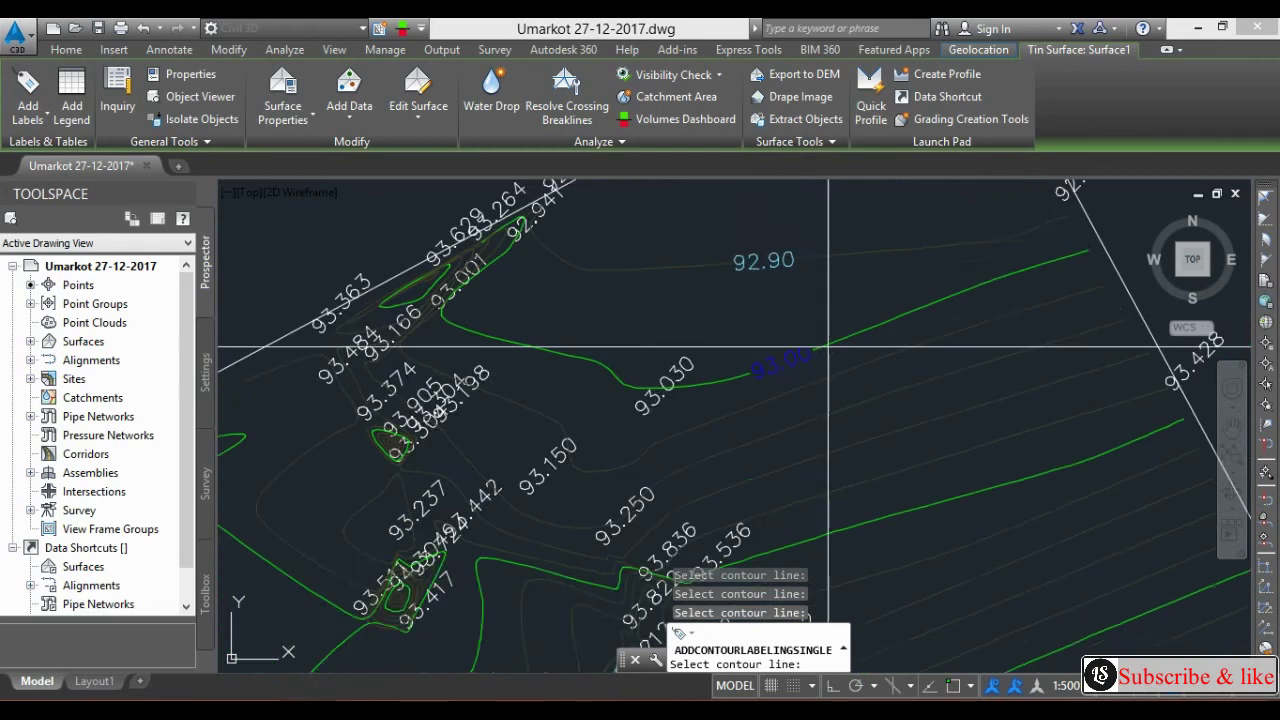
scroll(816, 338, "down", 1)
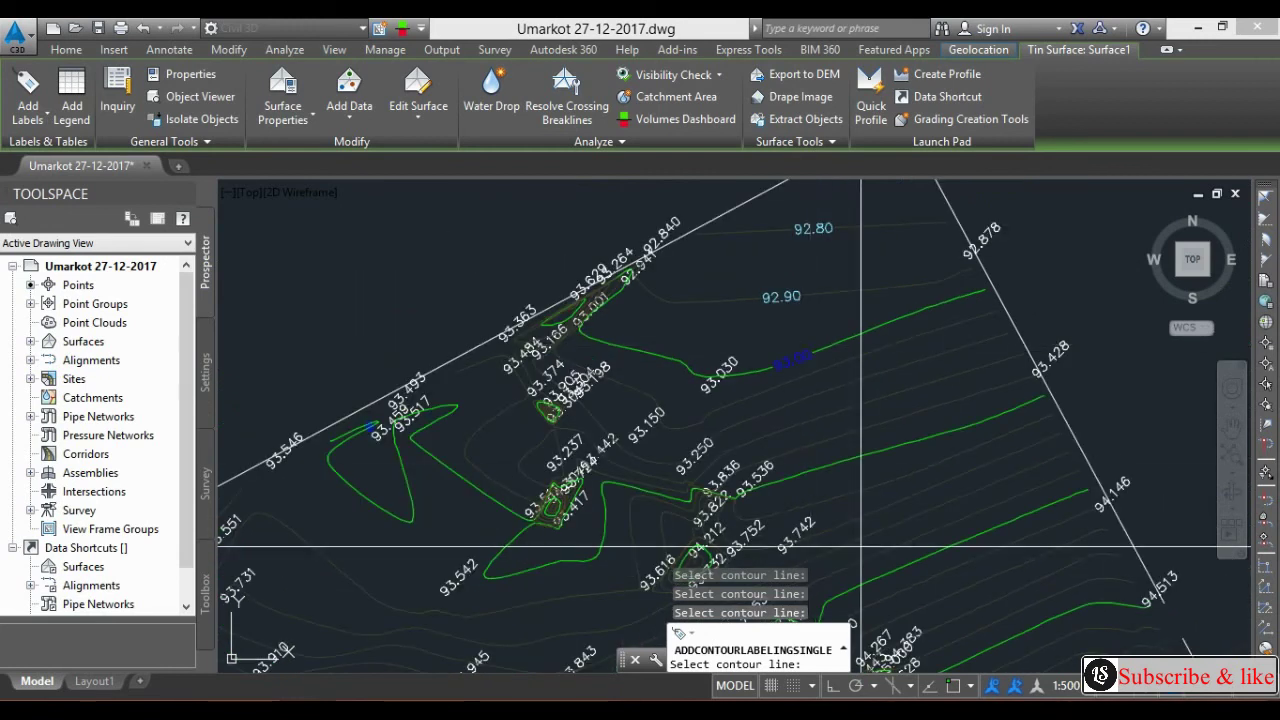
scroll(819, 420, "down", 1)
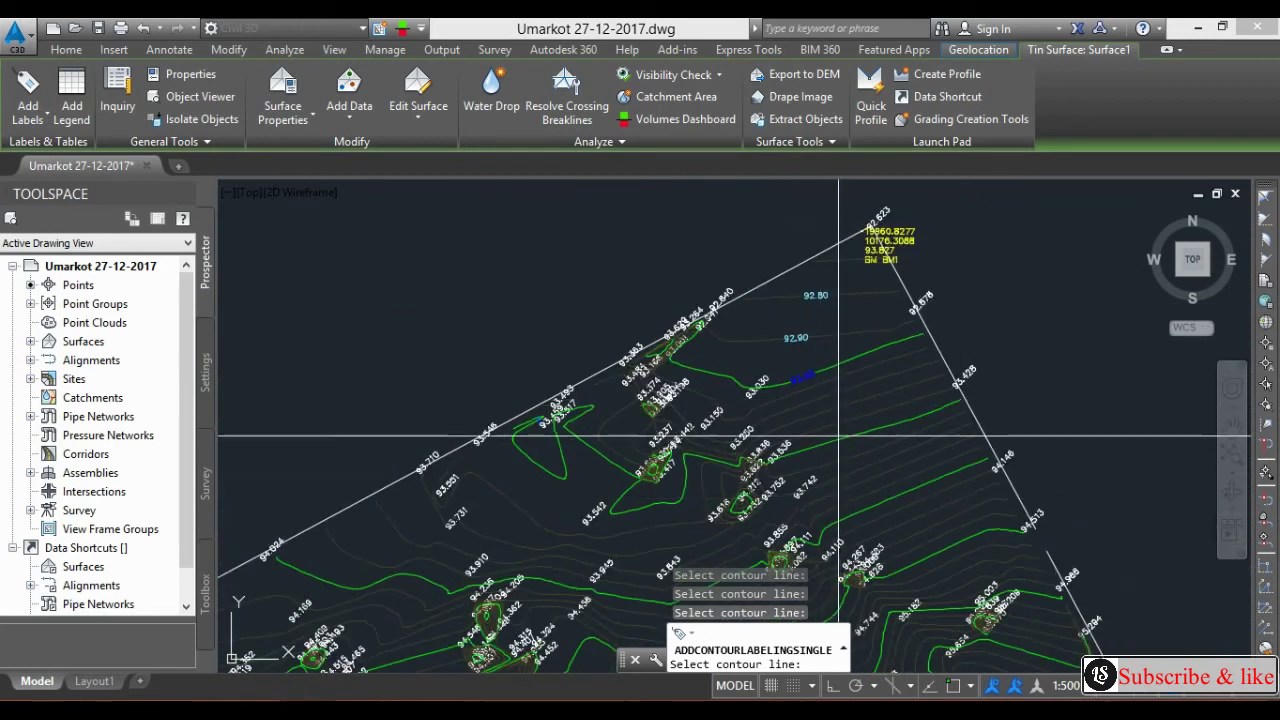
scroll(844, 498, "down", 1)
key("Escape")
scroll(840, 467, "up", 2)
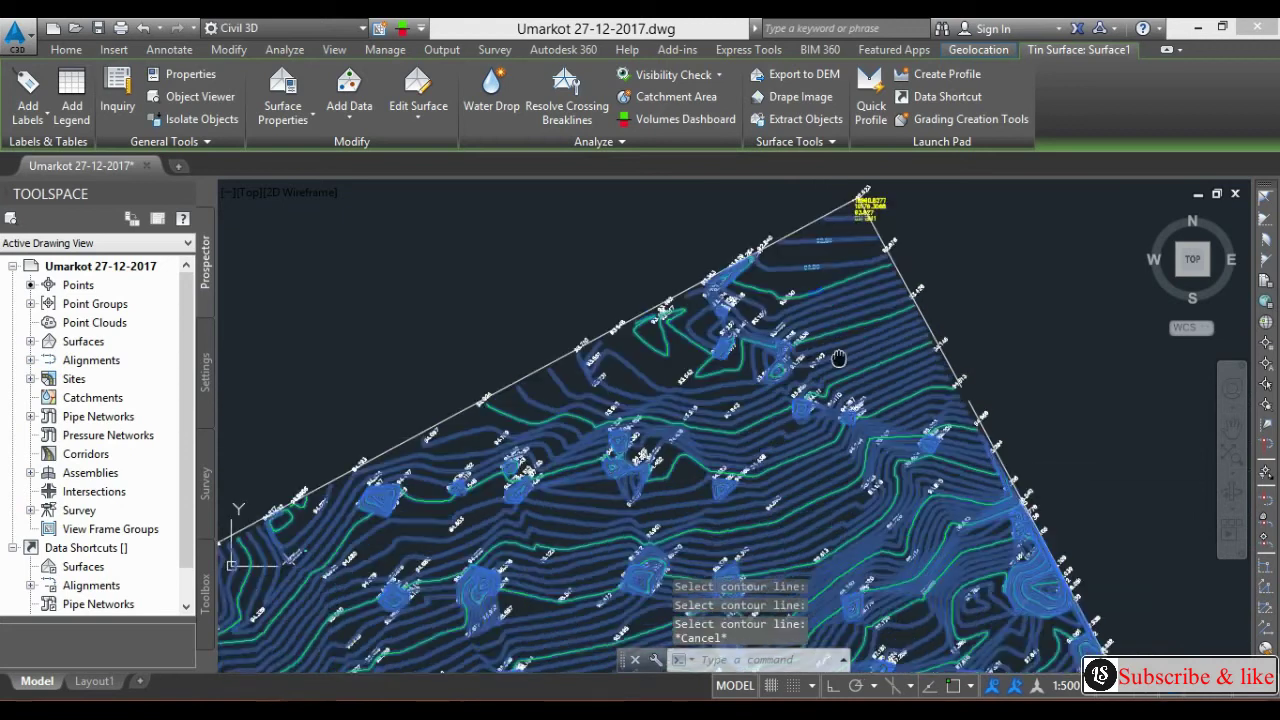
key("Escape")
key("Escape")
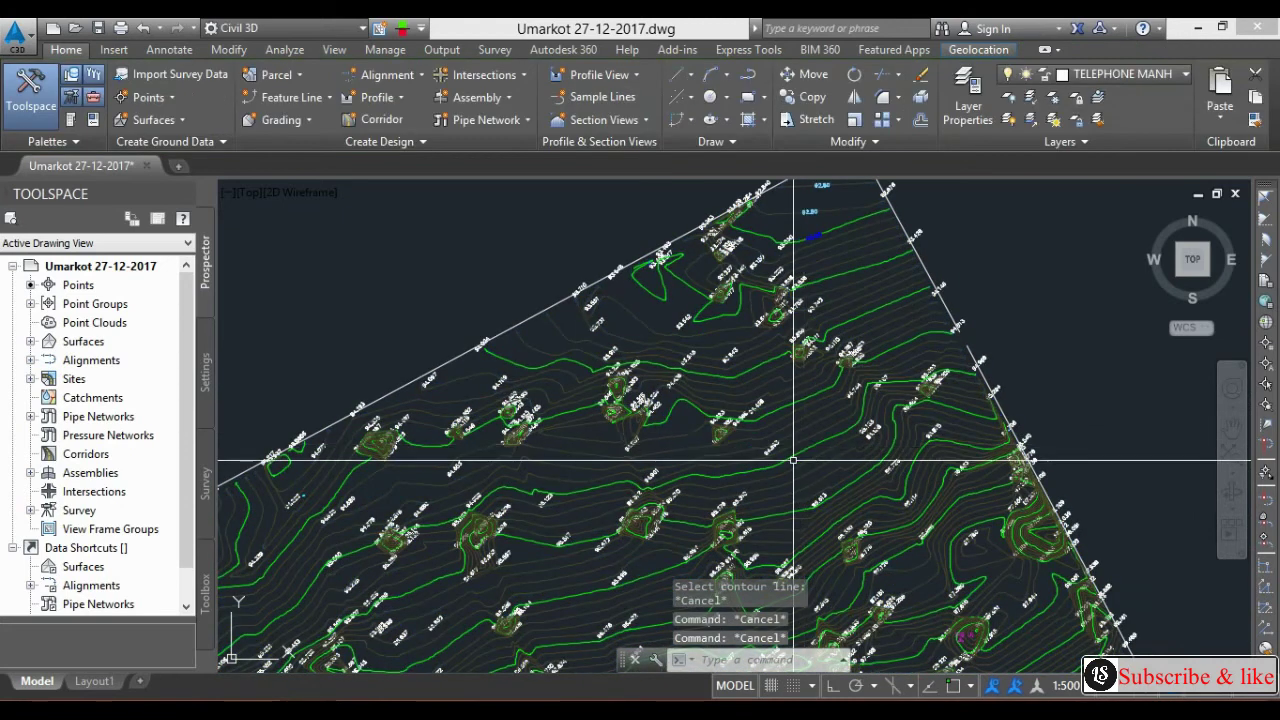
Add a Contour - Multiple label line downslope from the BM point, labelling 93.00 through 96.10
left_click(793, 460)
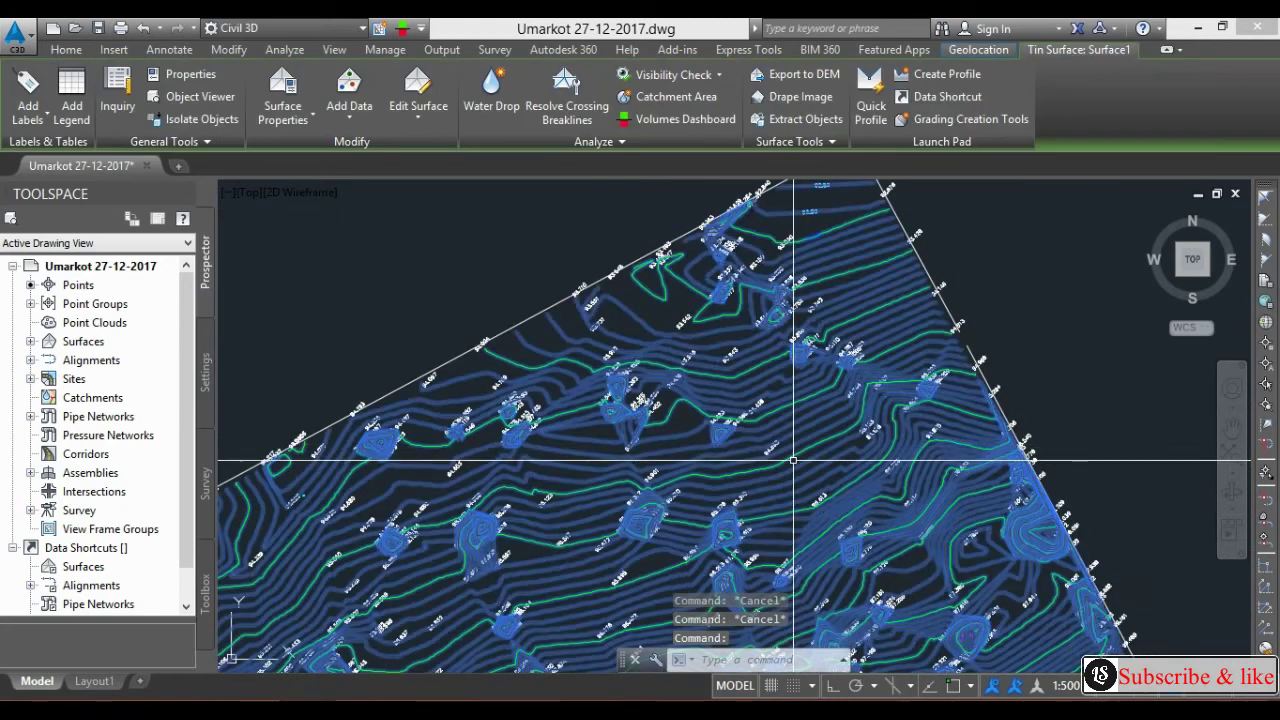
left_click(30, 116)
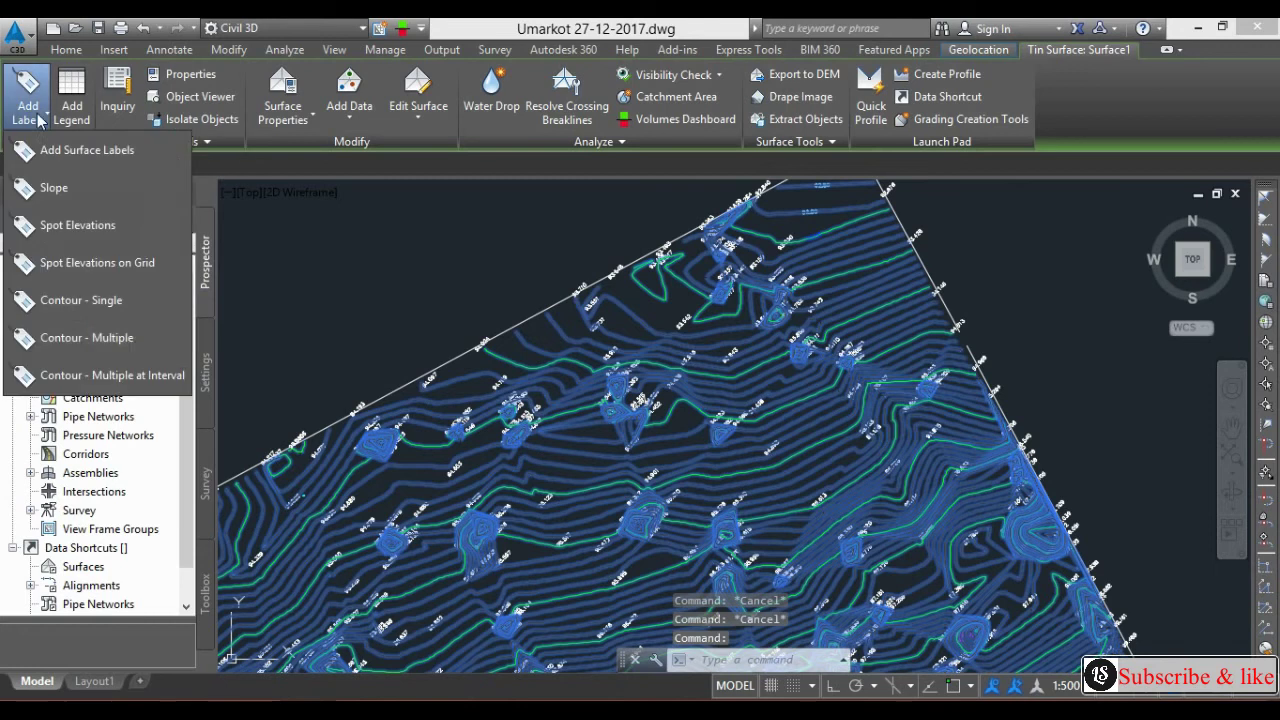
left_click(110, 340)
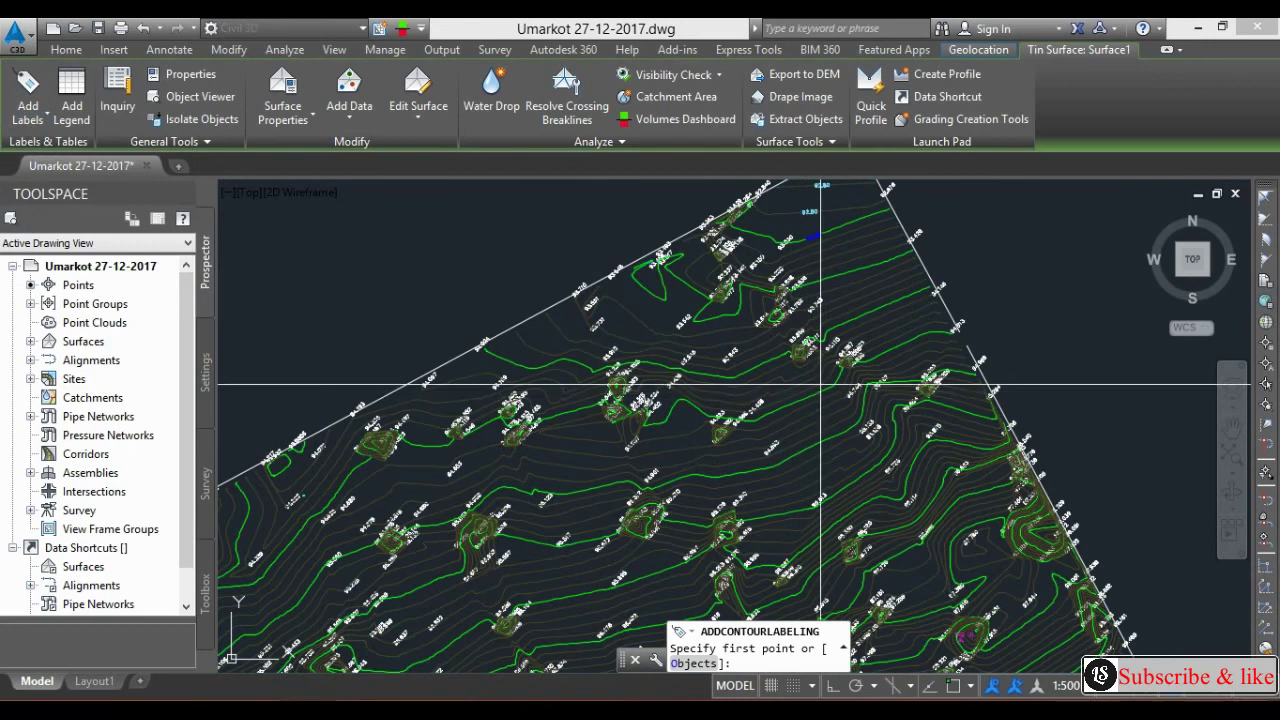
scroll(845, 265, "down", 2)
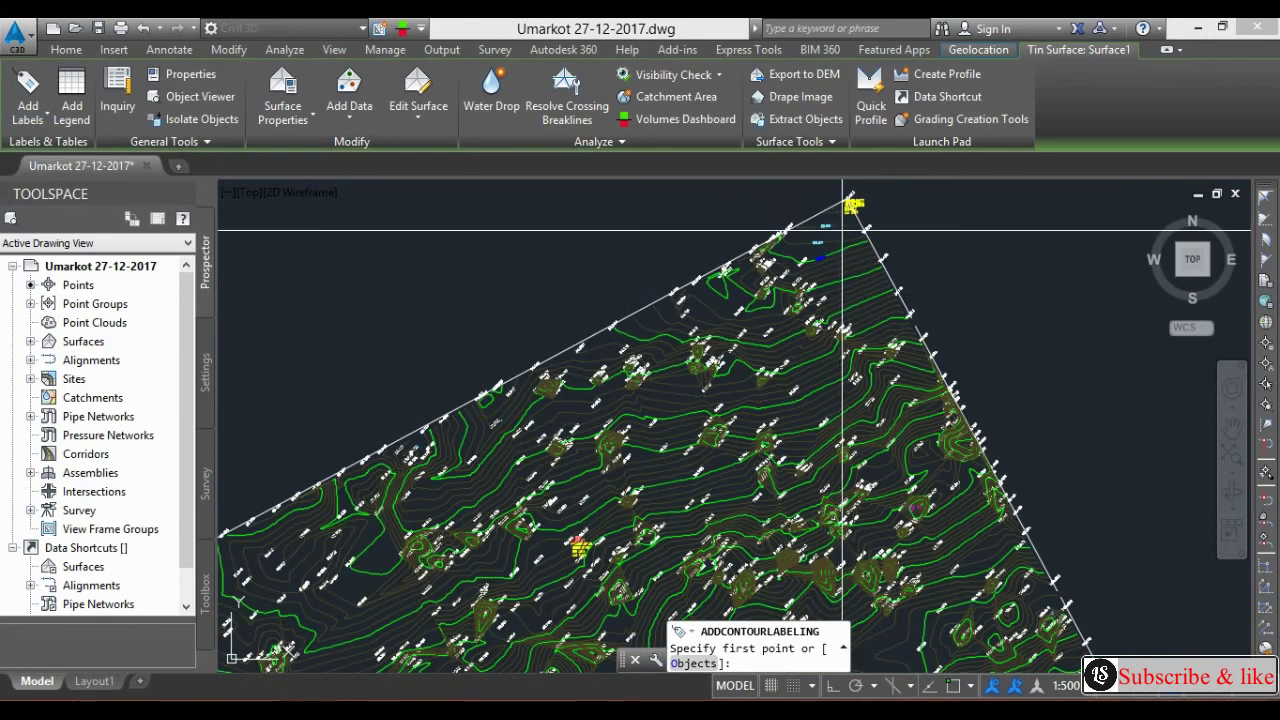
left_click(845, 224)
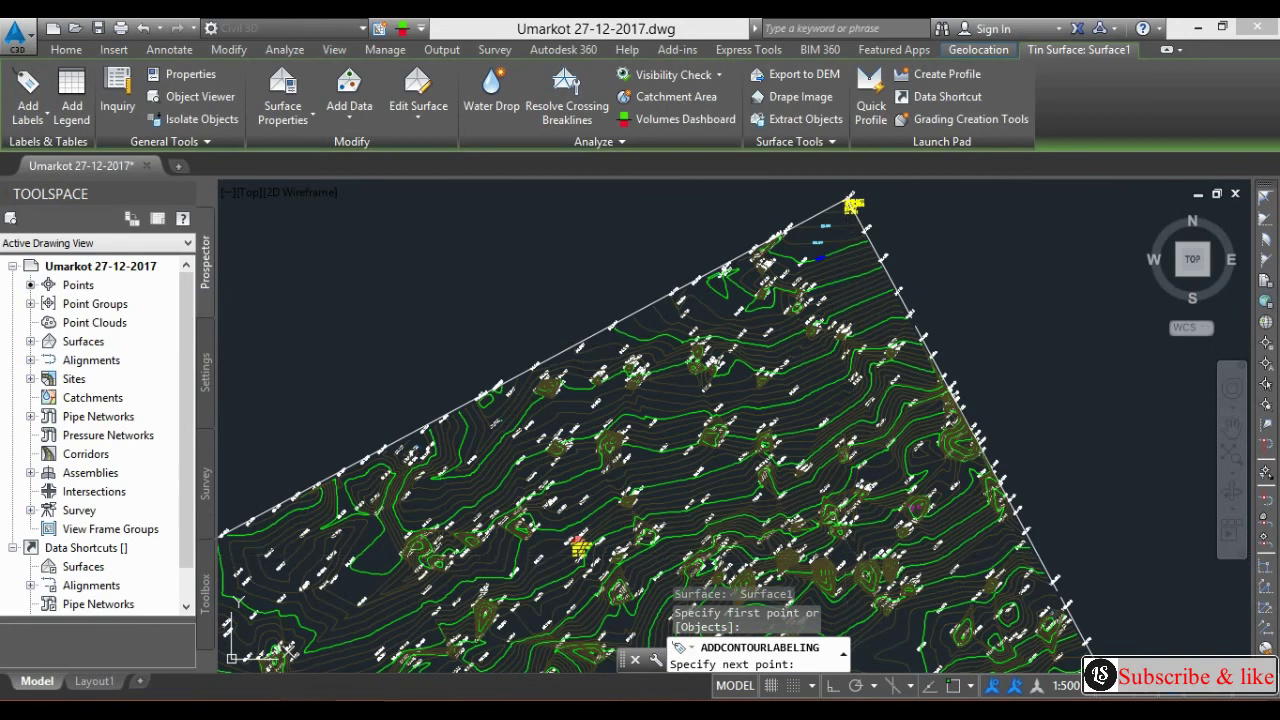
key("Escape")
scroll(881, 339, "up", 4)
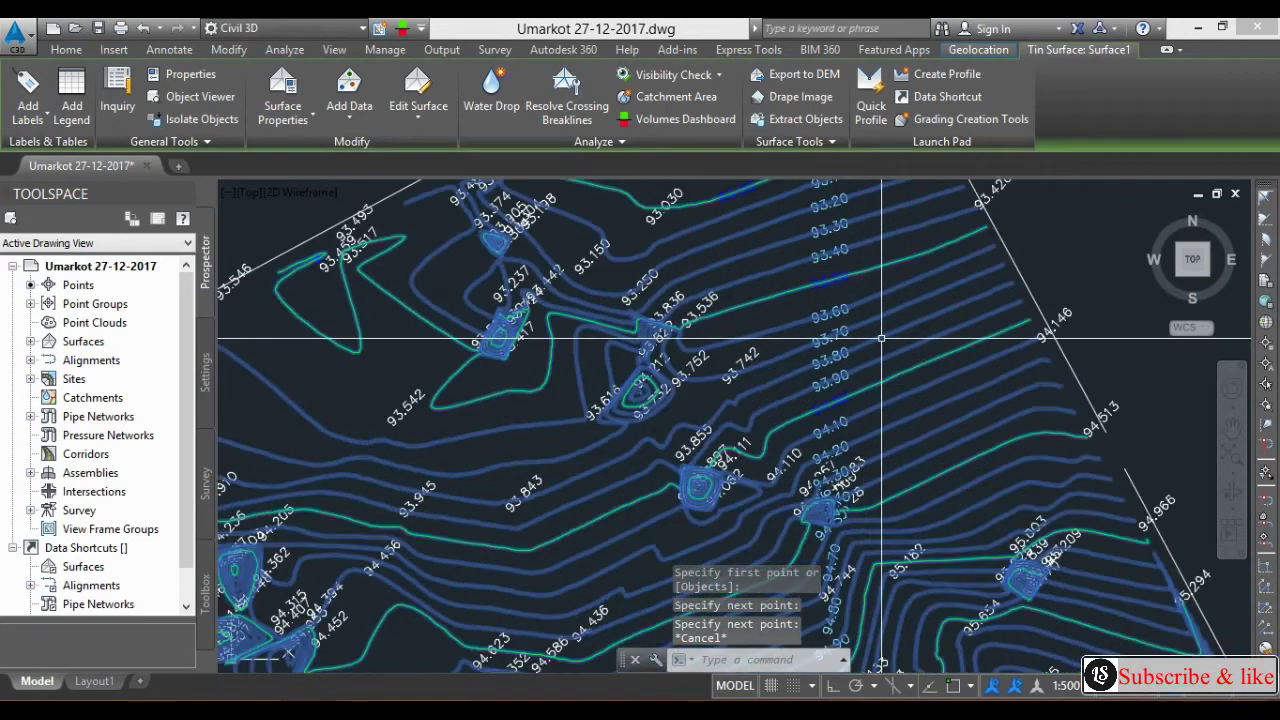
key("Escape")
Zoom and pan to bring the whole contoured surface back into view
scroll(881, 339, "down", 2)
scroll(823, 328, "up", 2)
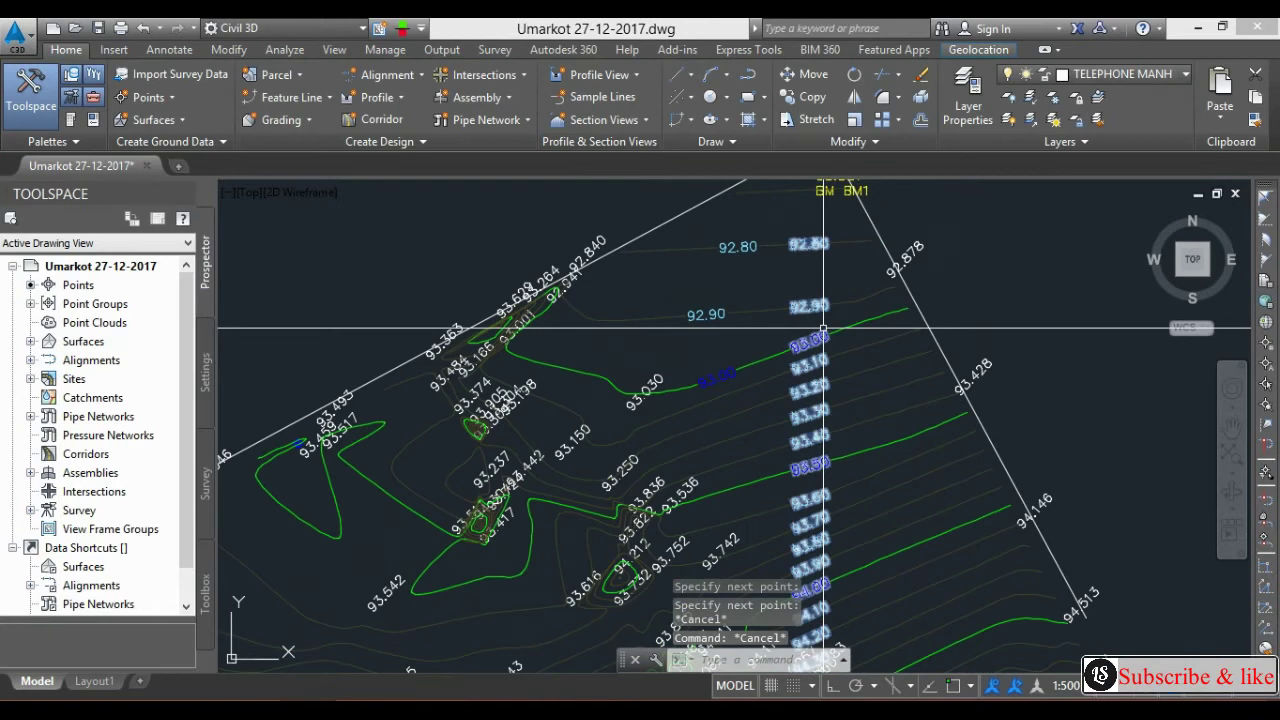
scroll(823, 328, "down", 3)
scroll(853, 455, "up", 1)
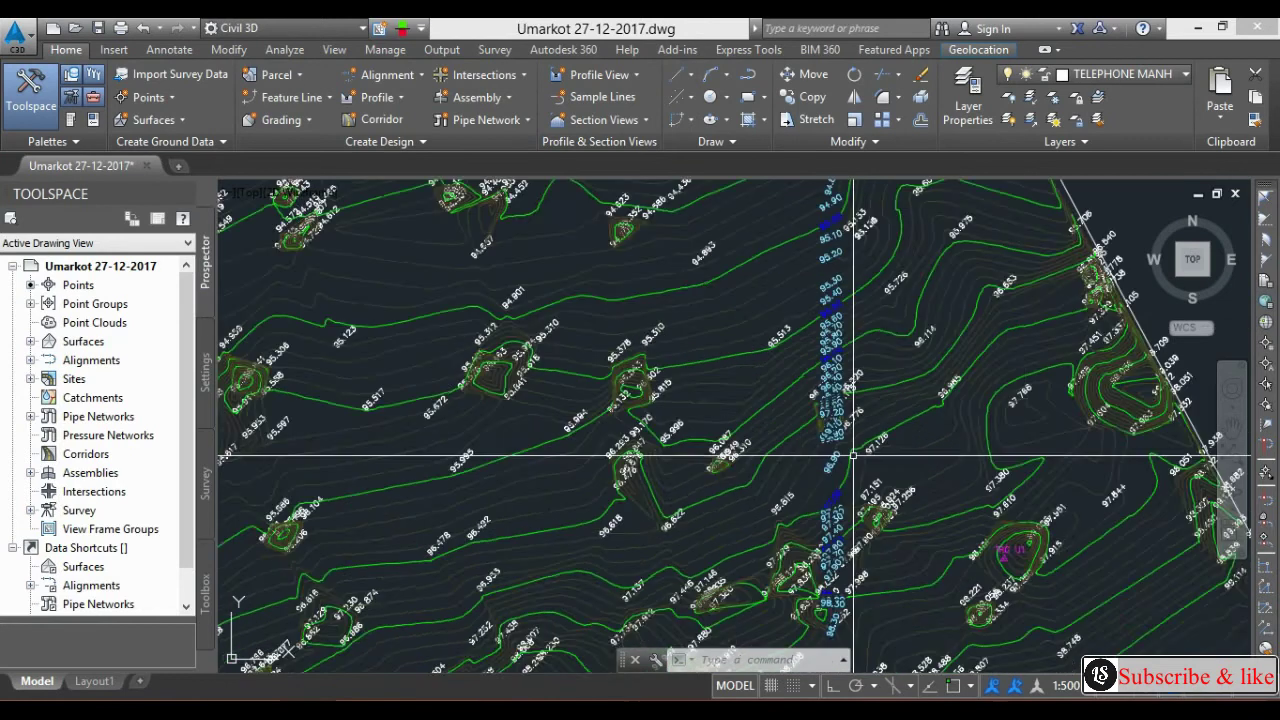
scroll(853, 287, "up", 6)
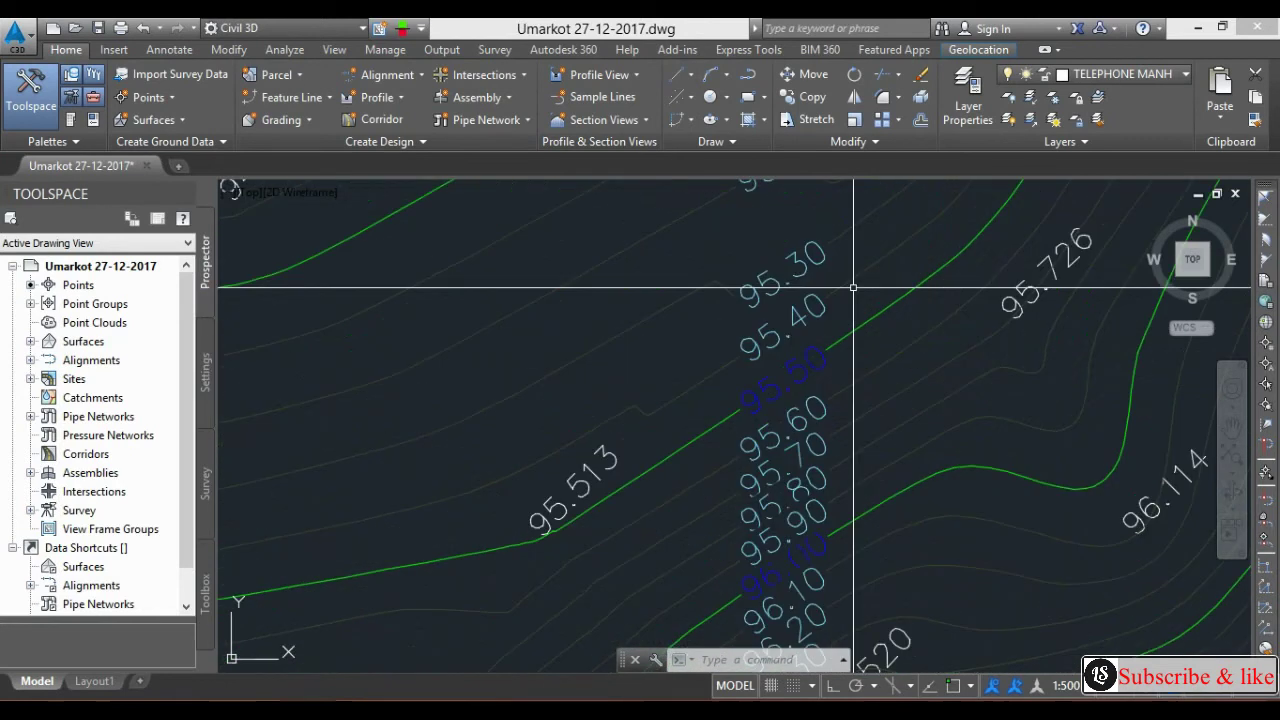
middle_click_drag(851, 277, 820, 623)
scroll(827, 397, "down", 7)
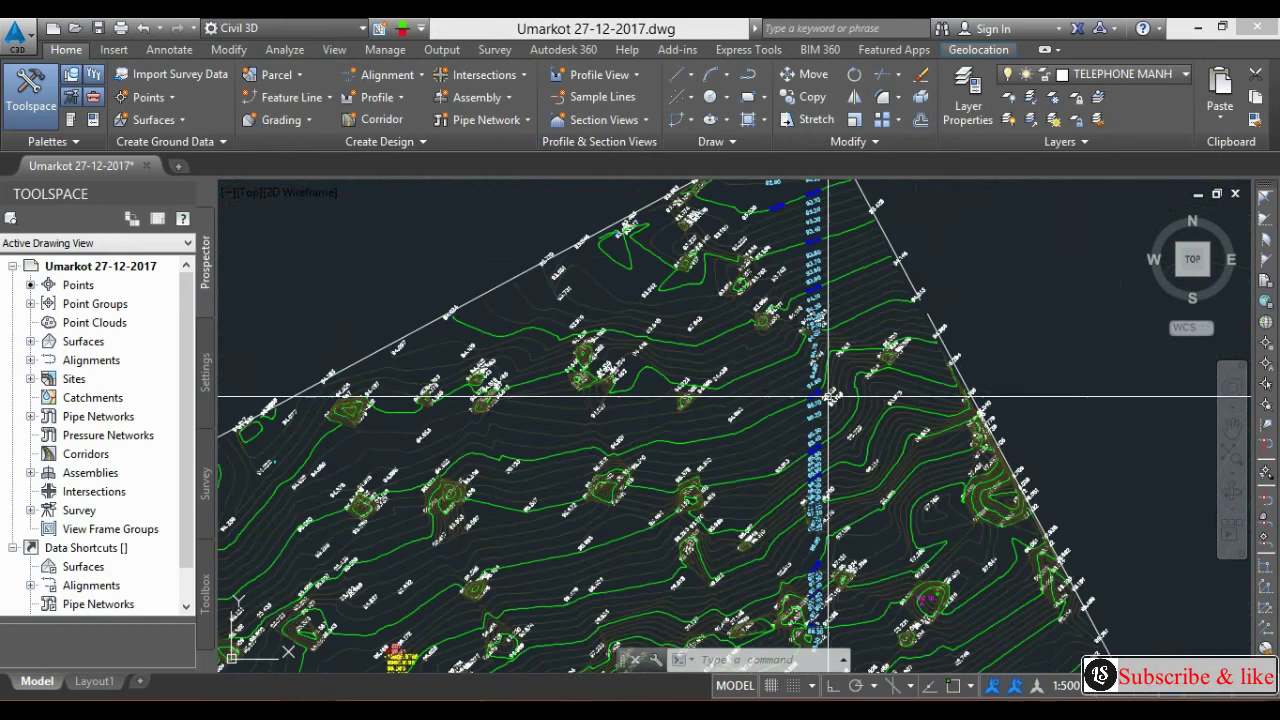
scroll(828, 300, "down", 3)
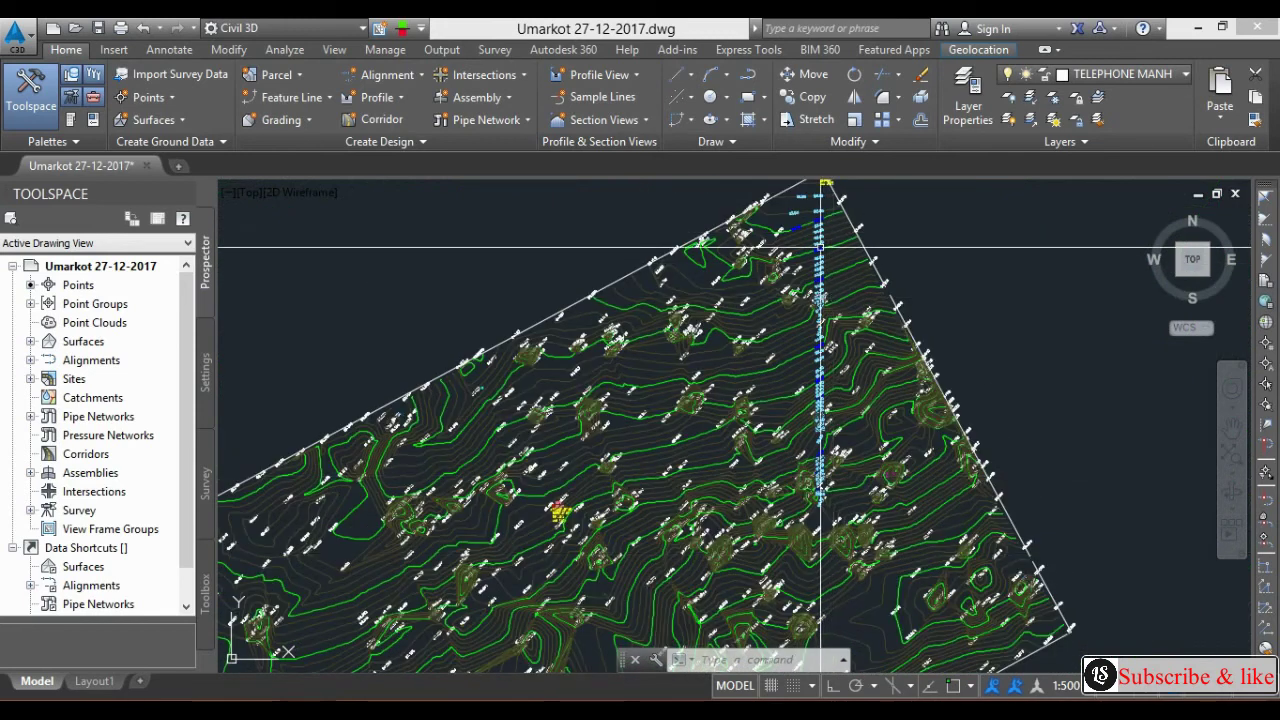
key("Escape")
key("Escape")
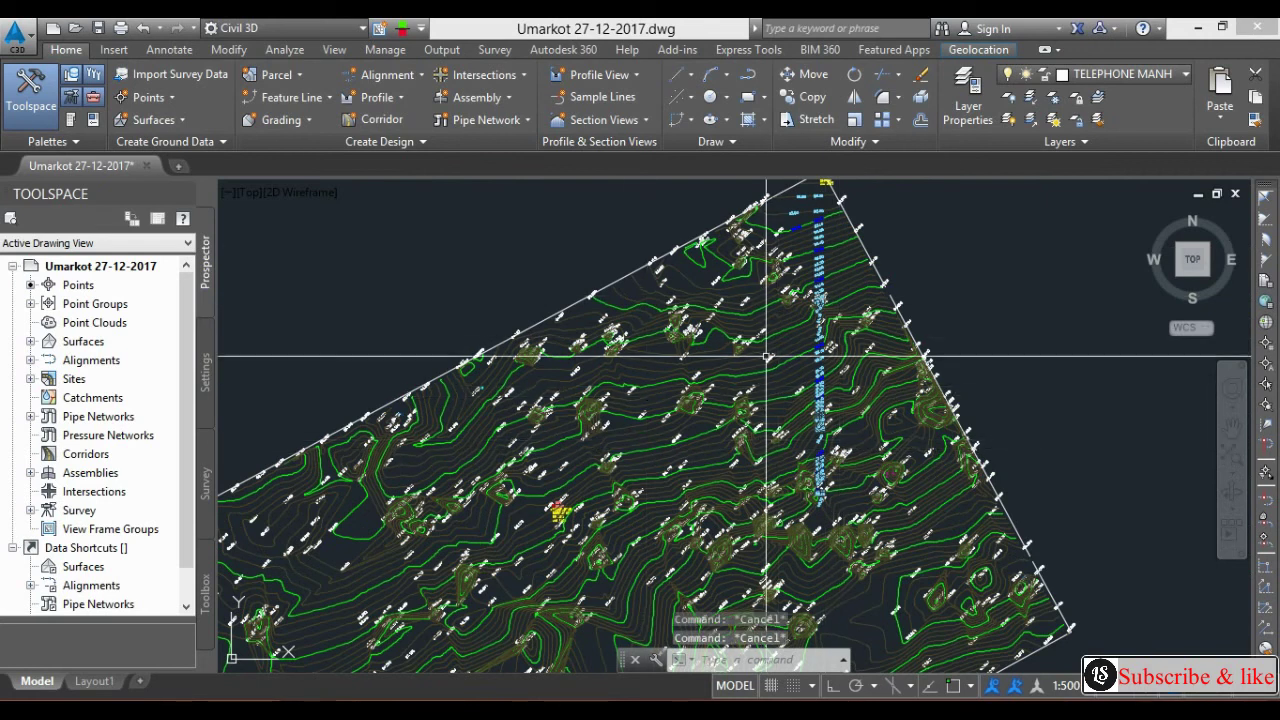
scroll(828, 349, "up", 5)
scroll(783, 371, "down", 5)
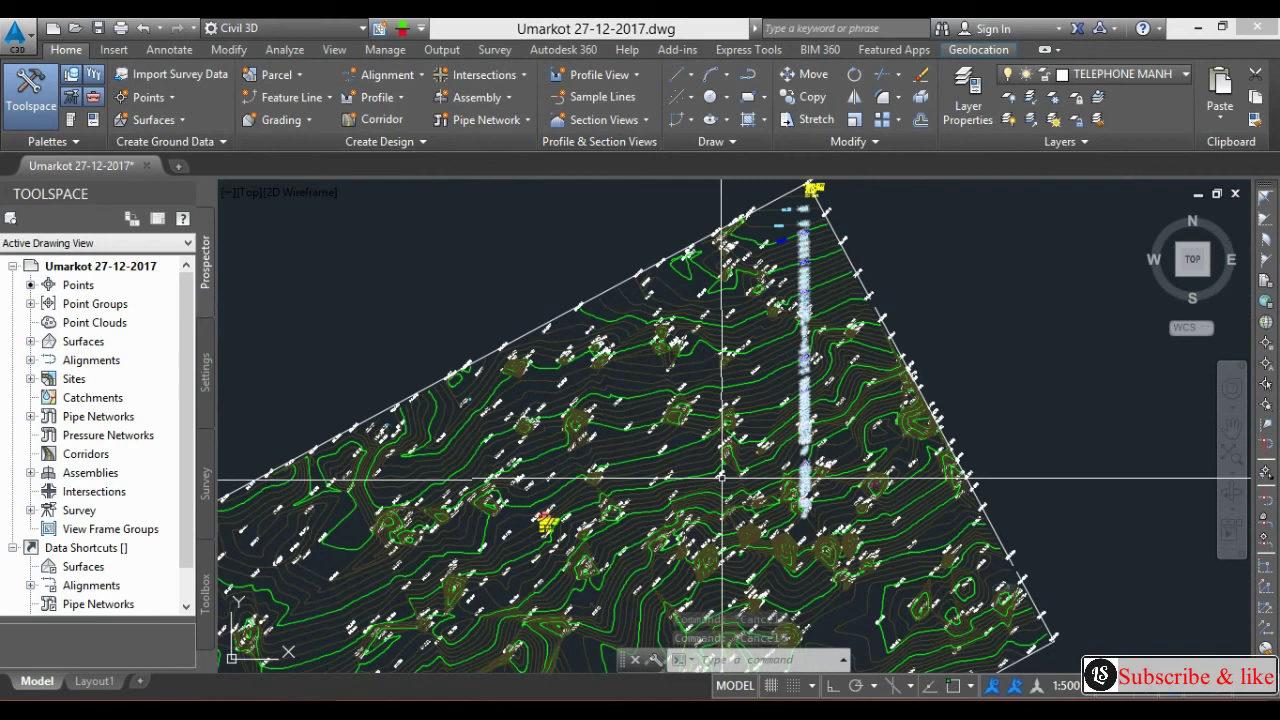
middle_click_drag(721, 477, 816, 445)
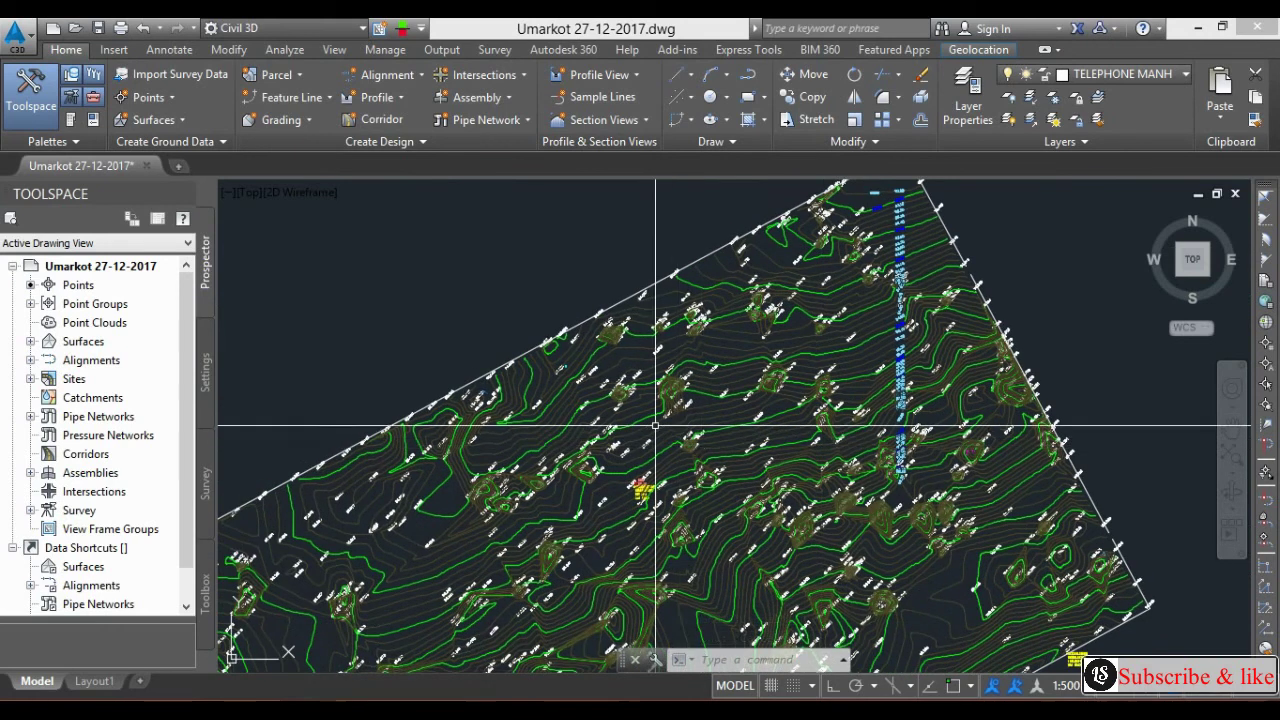
Select the TIN surface and start Contour - Multiple at Interval labelling (ADDCONTOURLABELINGGROUP)
key("Escape")
key("Escape")
left_click(700, 251)
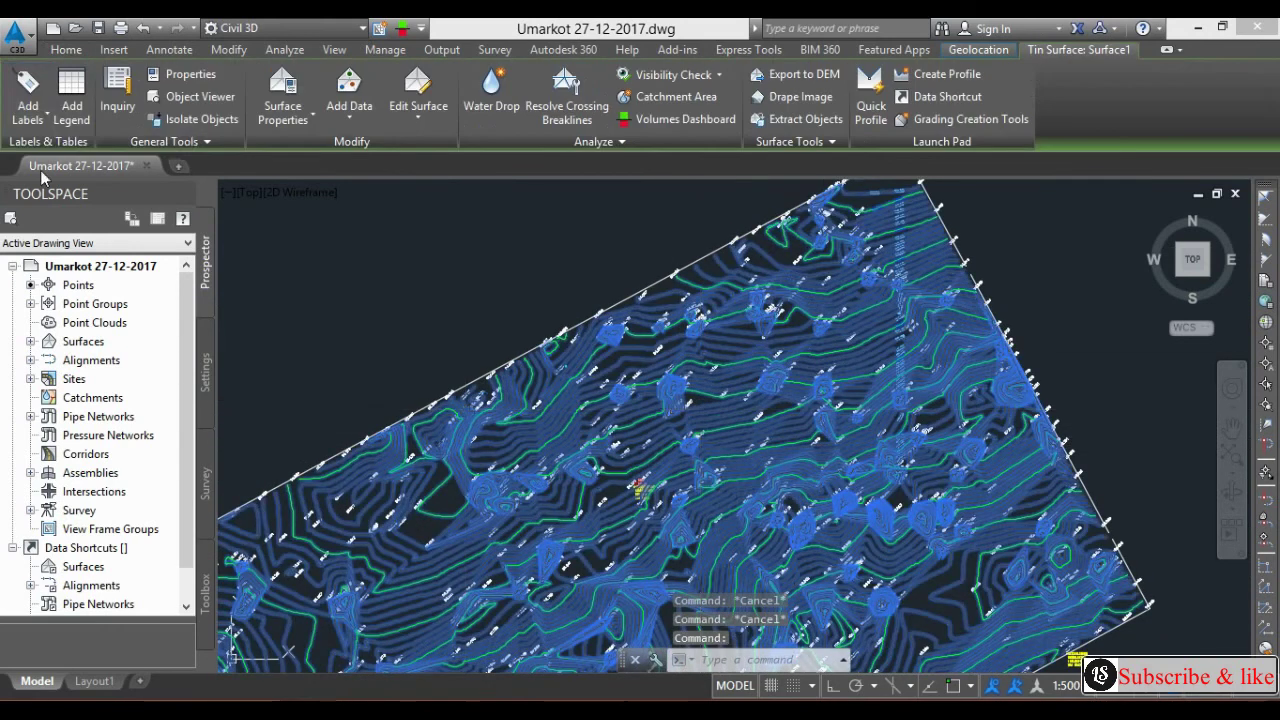
left_click(36, 114)
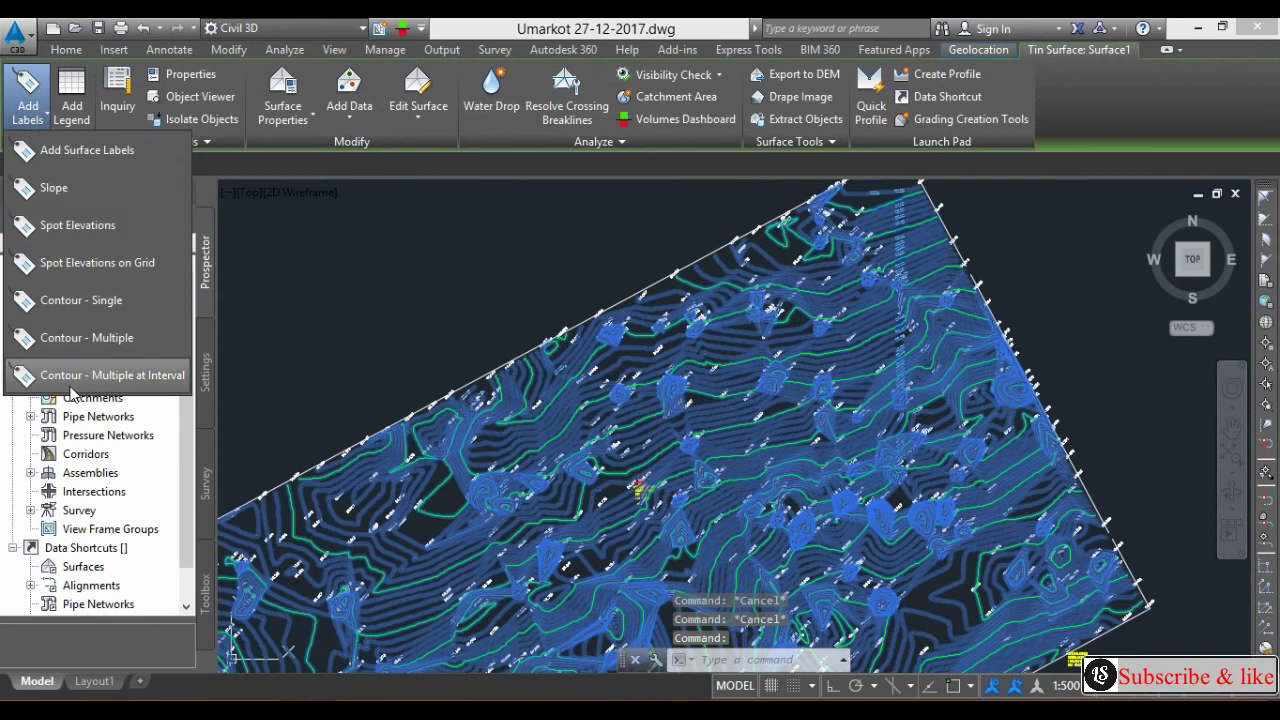
left_click(148, 378)
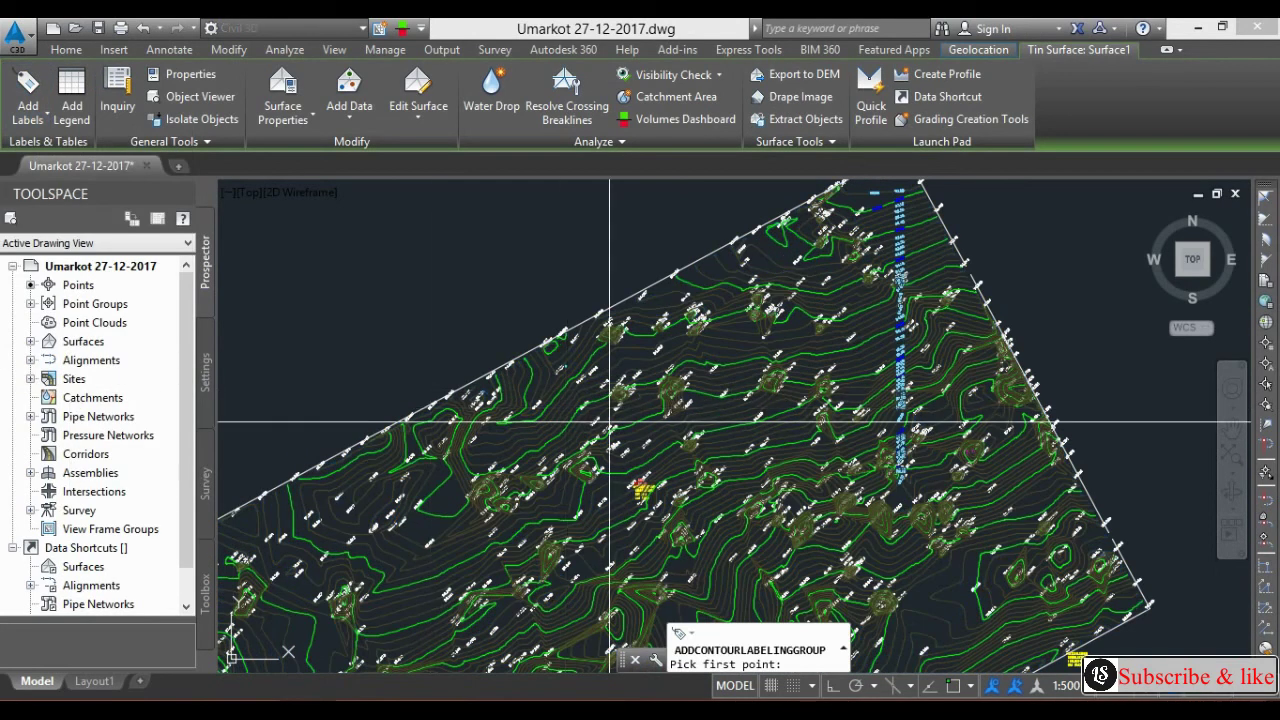
Draw a label line across the western contours, repeating labels every 50 units along contours
middle_click_drag(704, 463, 686, 385)
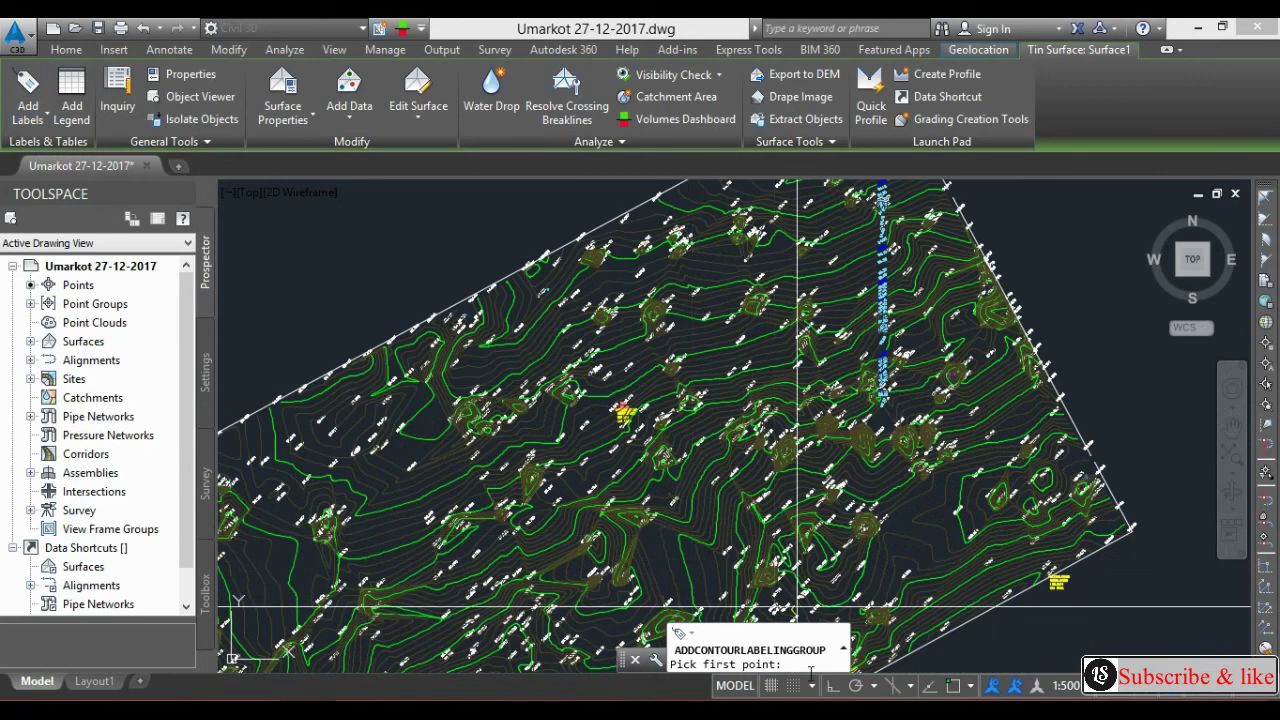
scroll(650, 524, "down", 3)
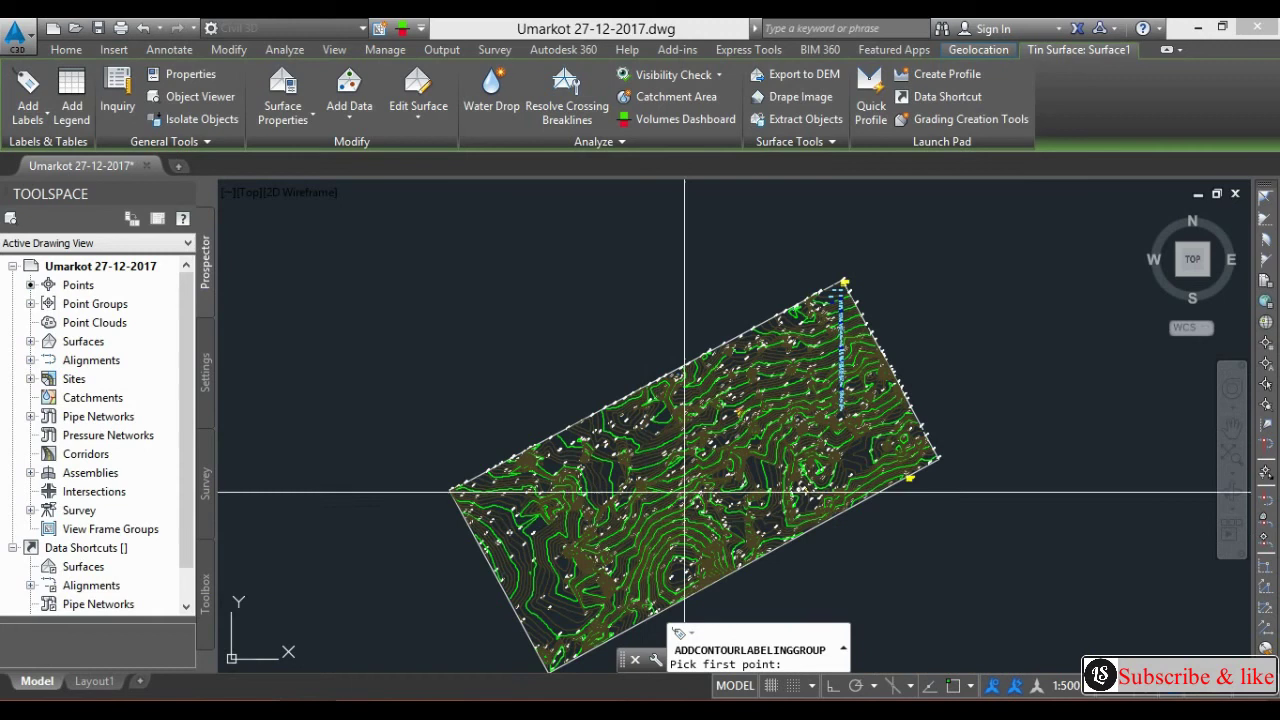
scroll(646, 520, "up", 4)
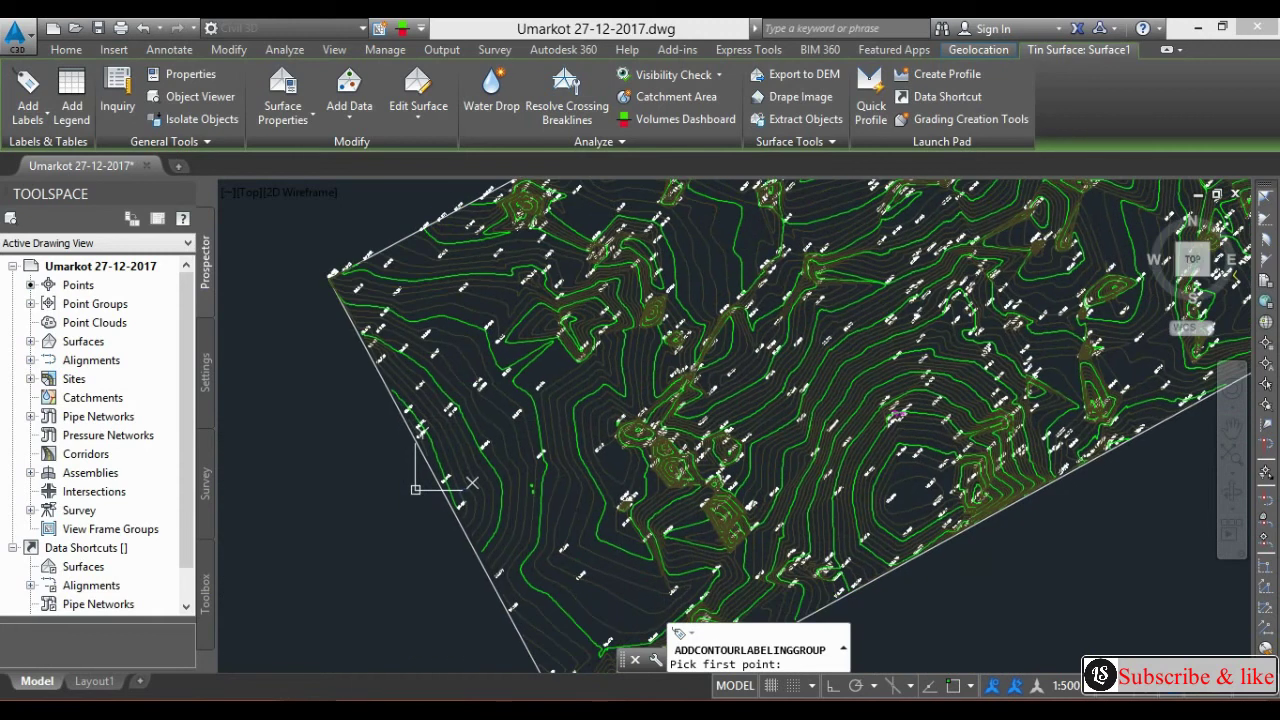
scroll(470, 462, "up", 2)
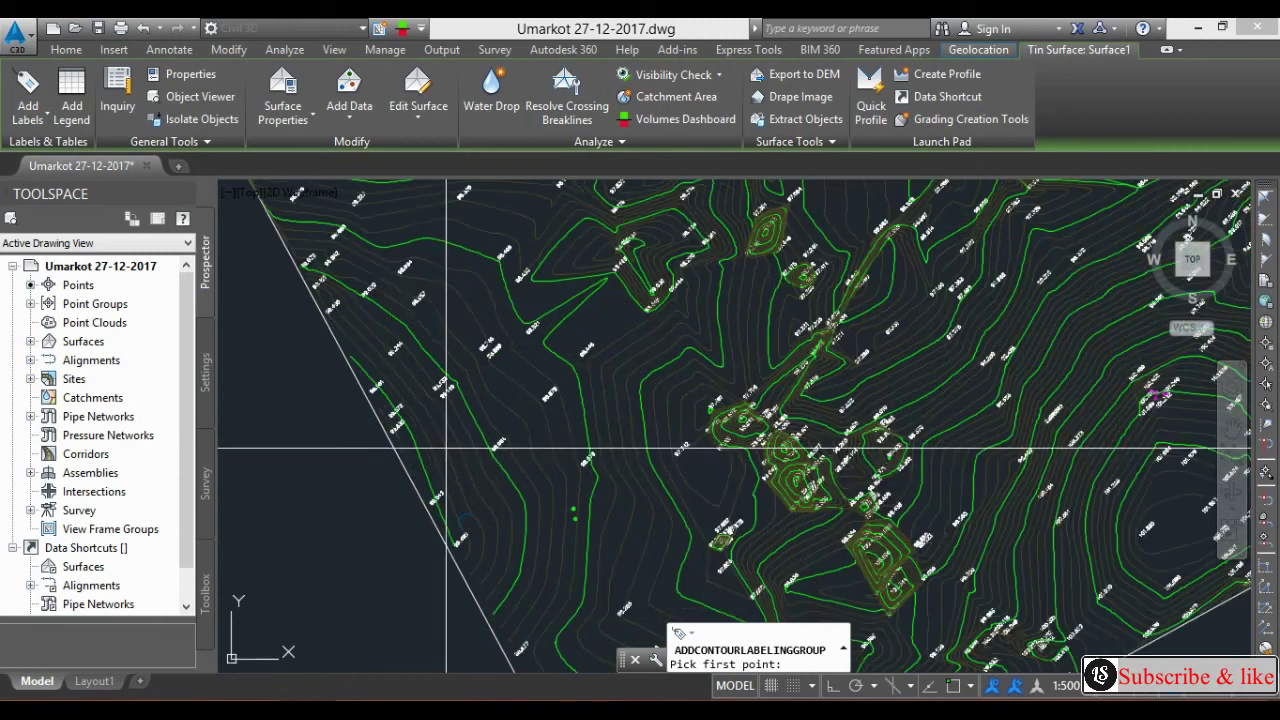
left_click(395, 440)
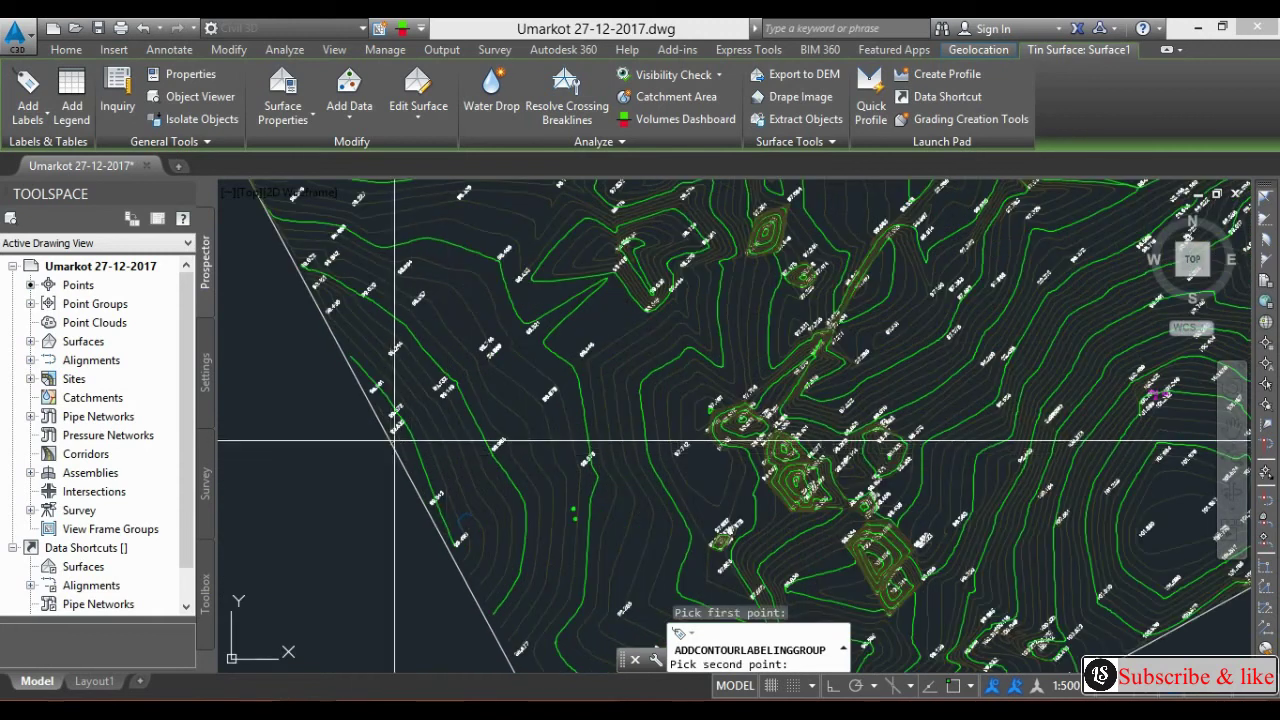
left_click(560, 350)
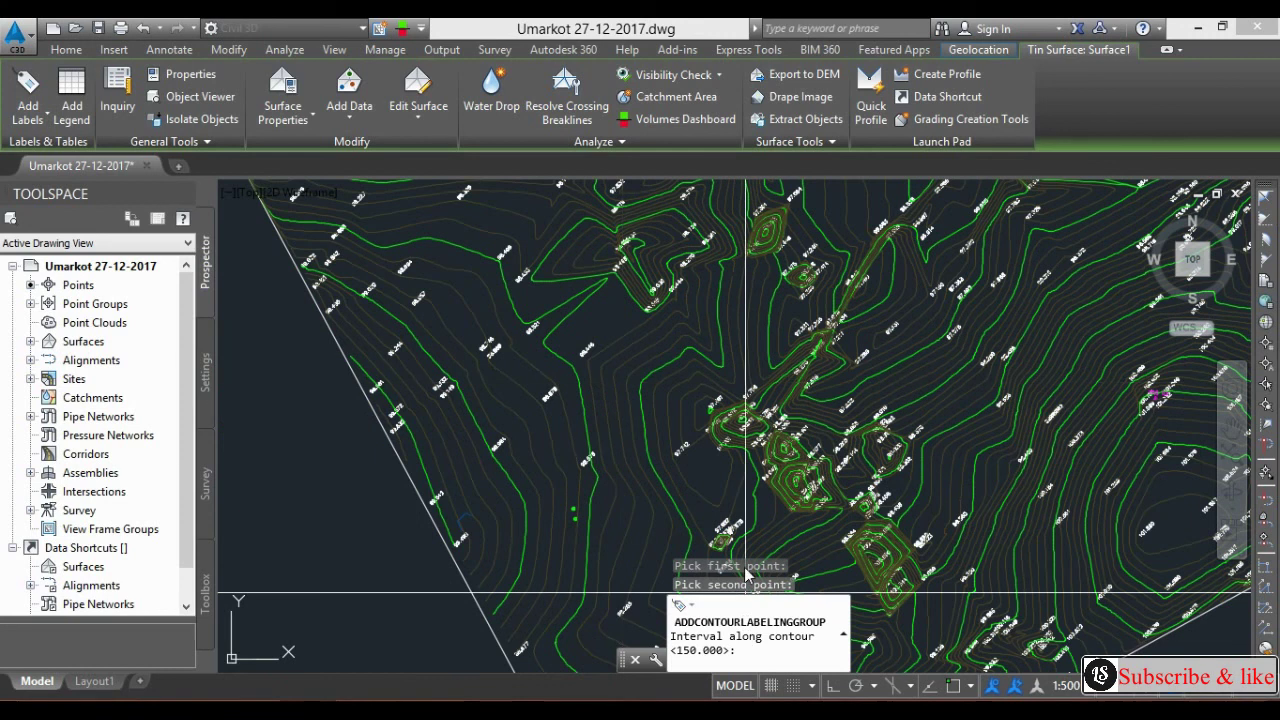
type("50")
key("Return")
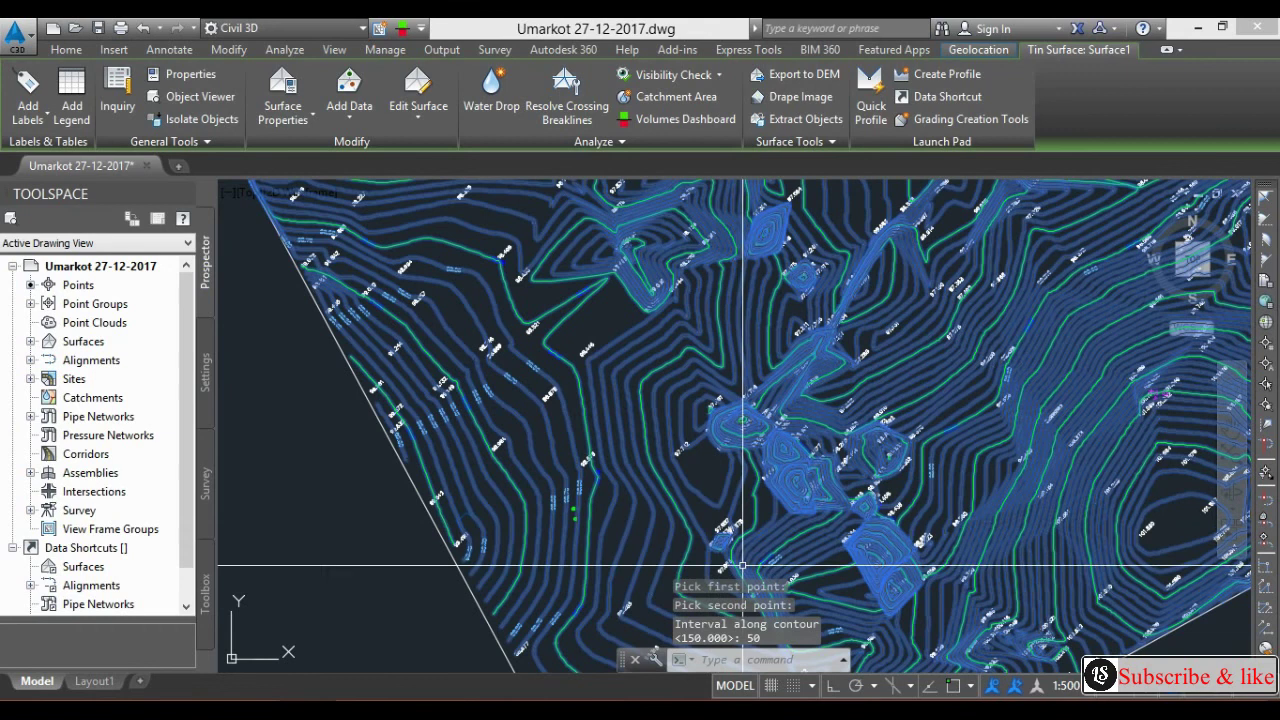
End the interval labelling command and clear the surface selection
key("Escape")
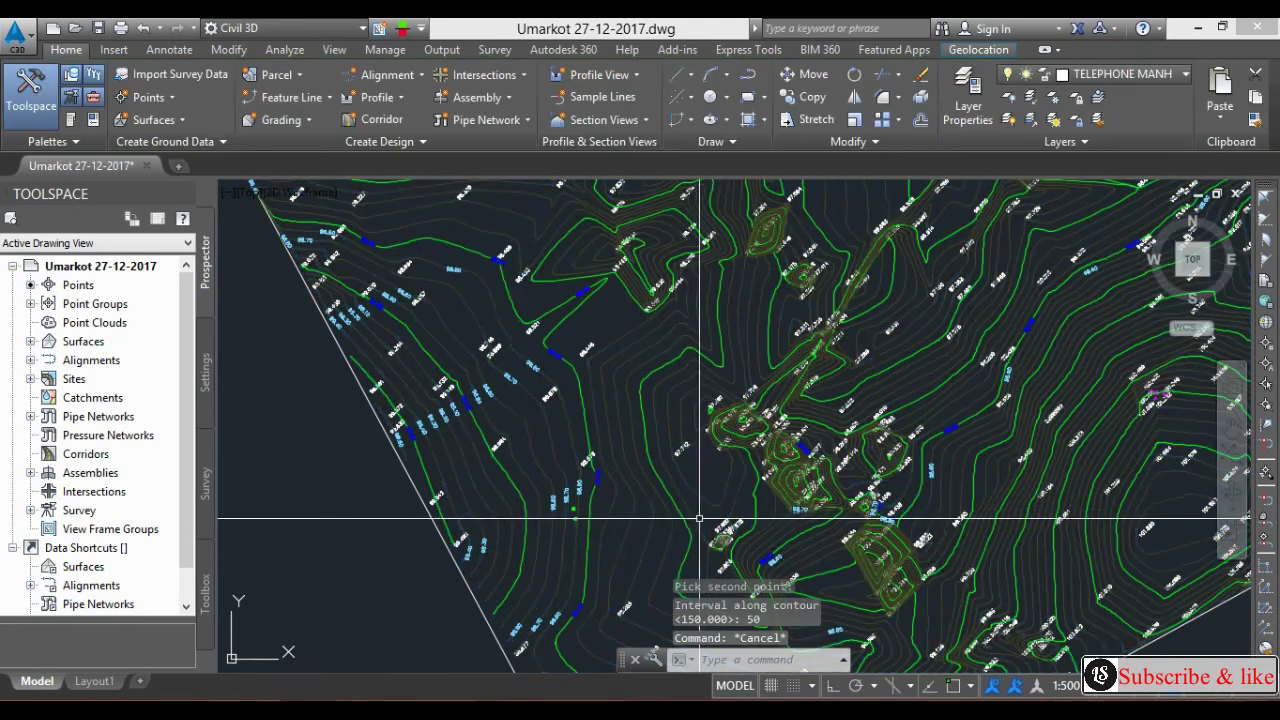
scroll(529, 428, "up", 3)
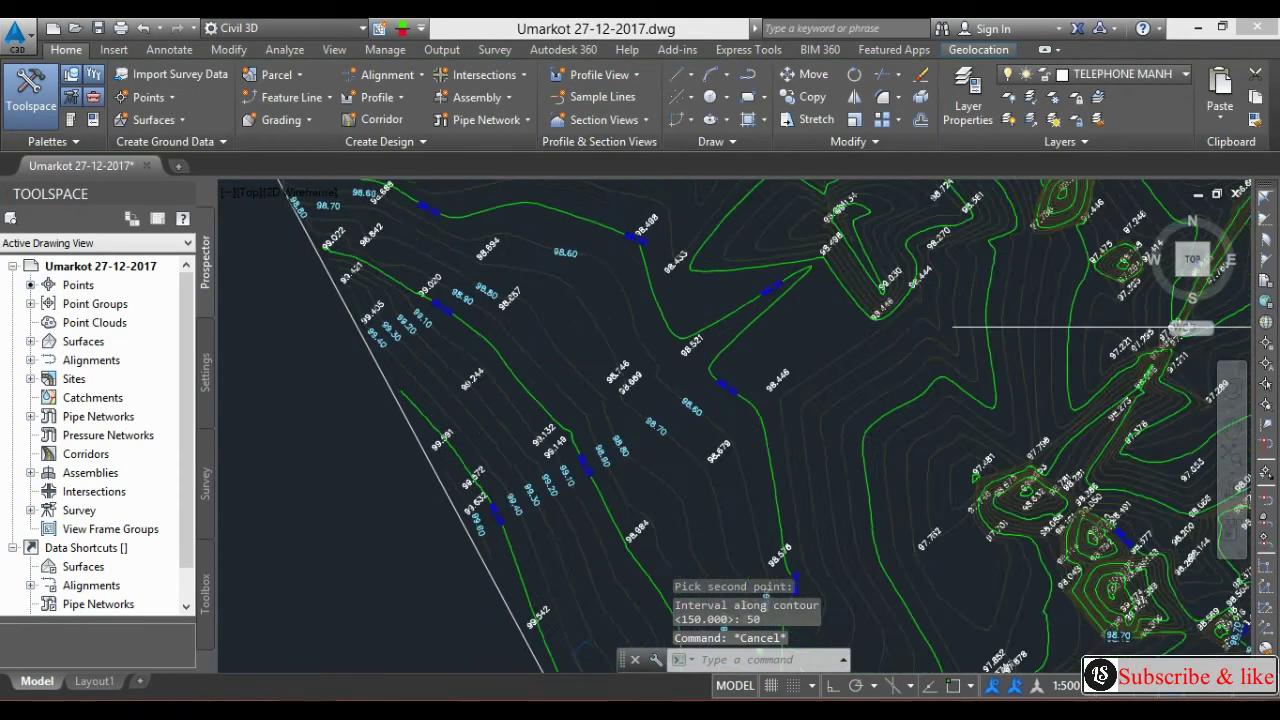
scroll(429, 357, "up", 4)
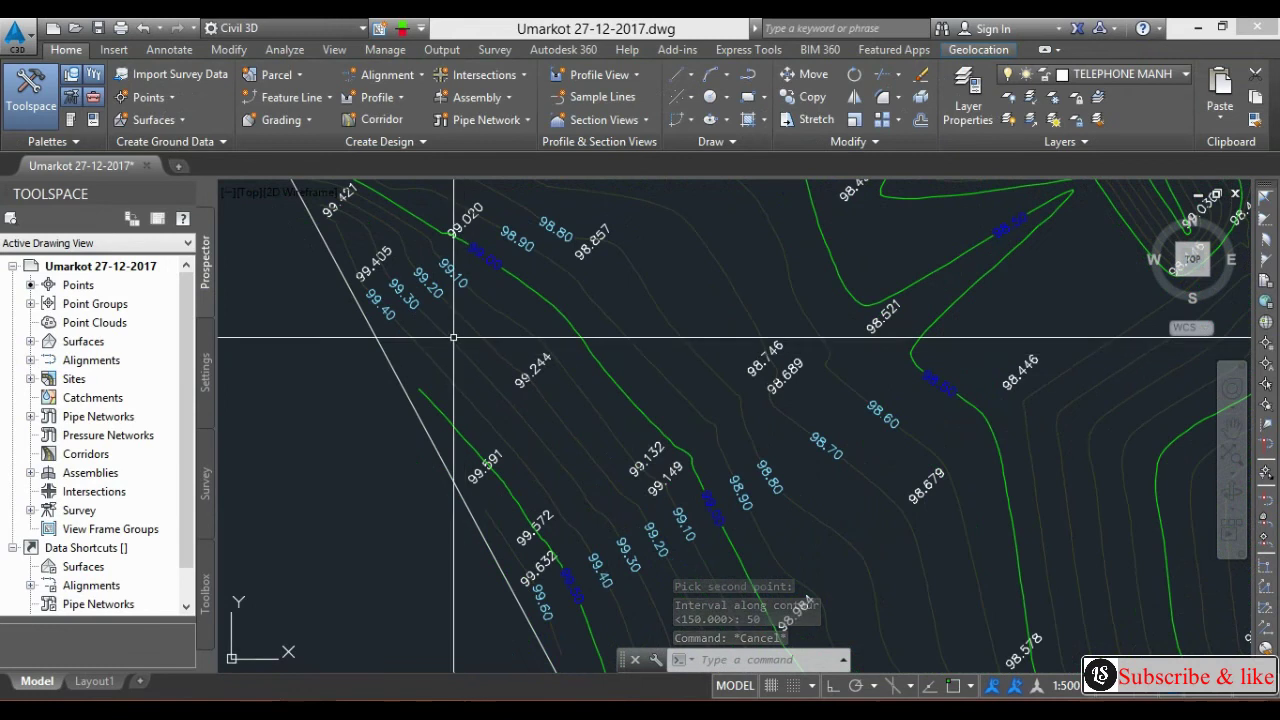
left_click(418, 311)
key("Escape")
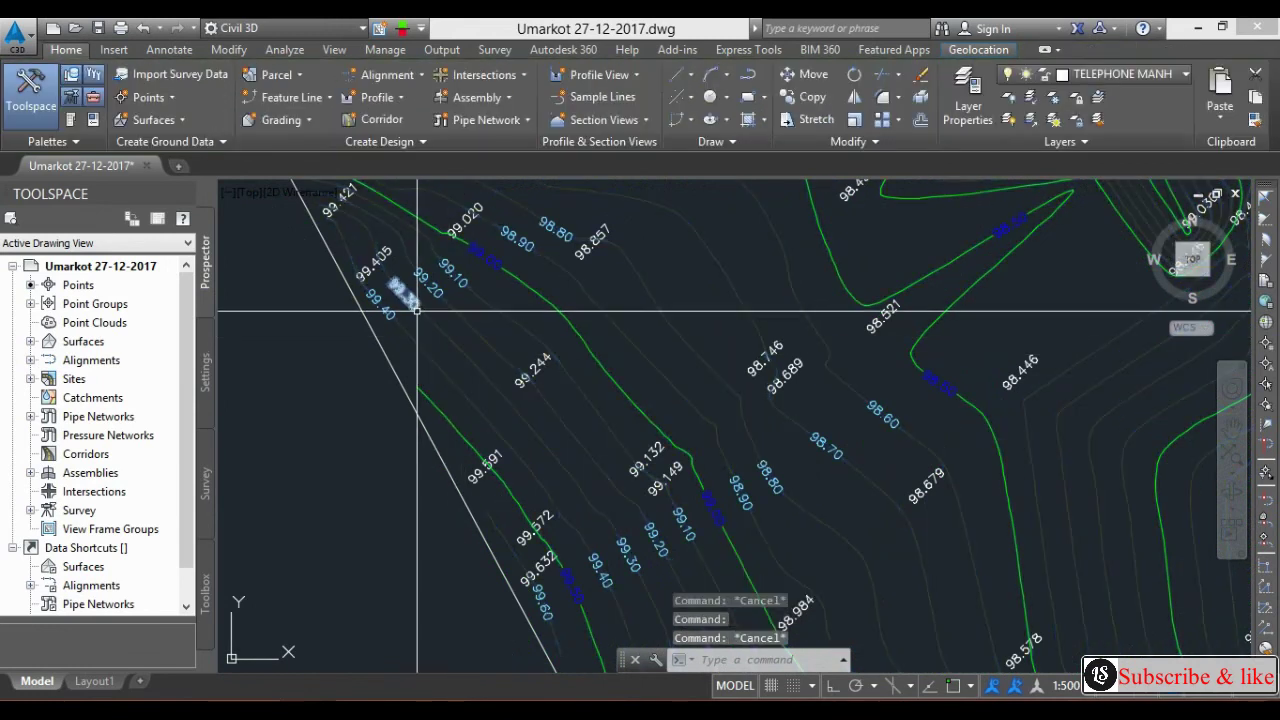
scroll(477, 374, "down", 5)
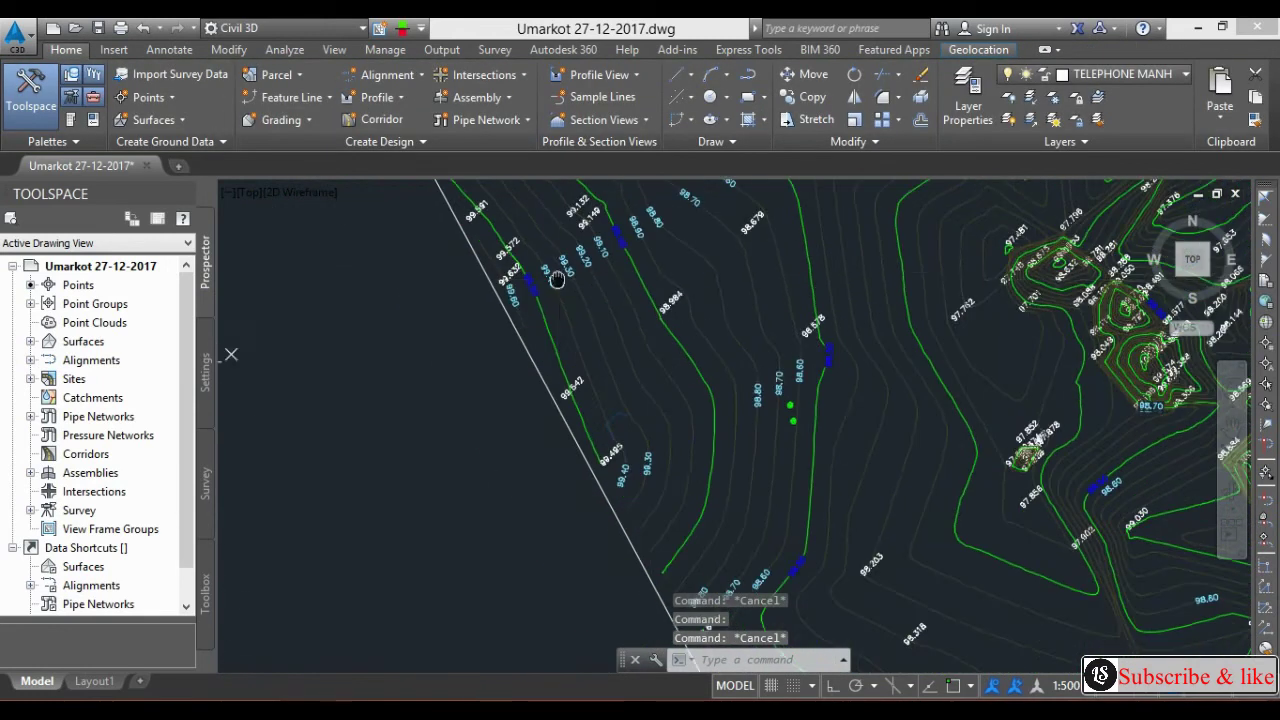
Pan and zoom across the surface to inspect the new interval contour labels
middle_click_drag(557, 280, 590, 375)
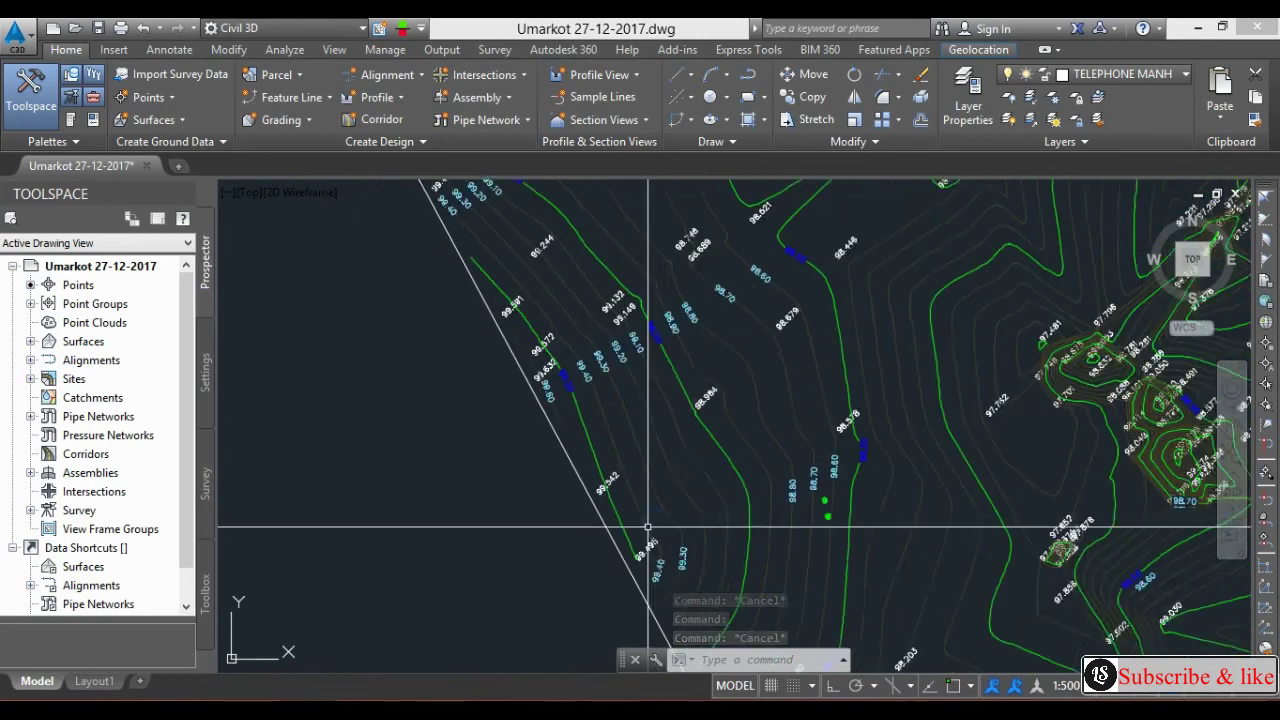
scroll(560, 400, "up", 2)
scroll(530, 250, "down", 2)
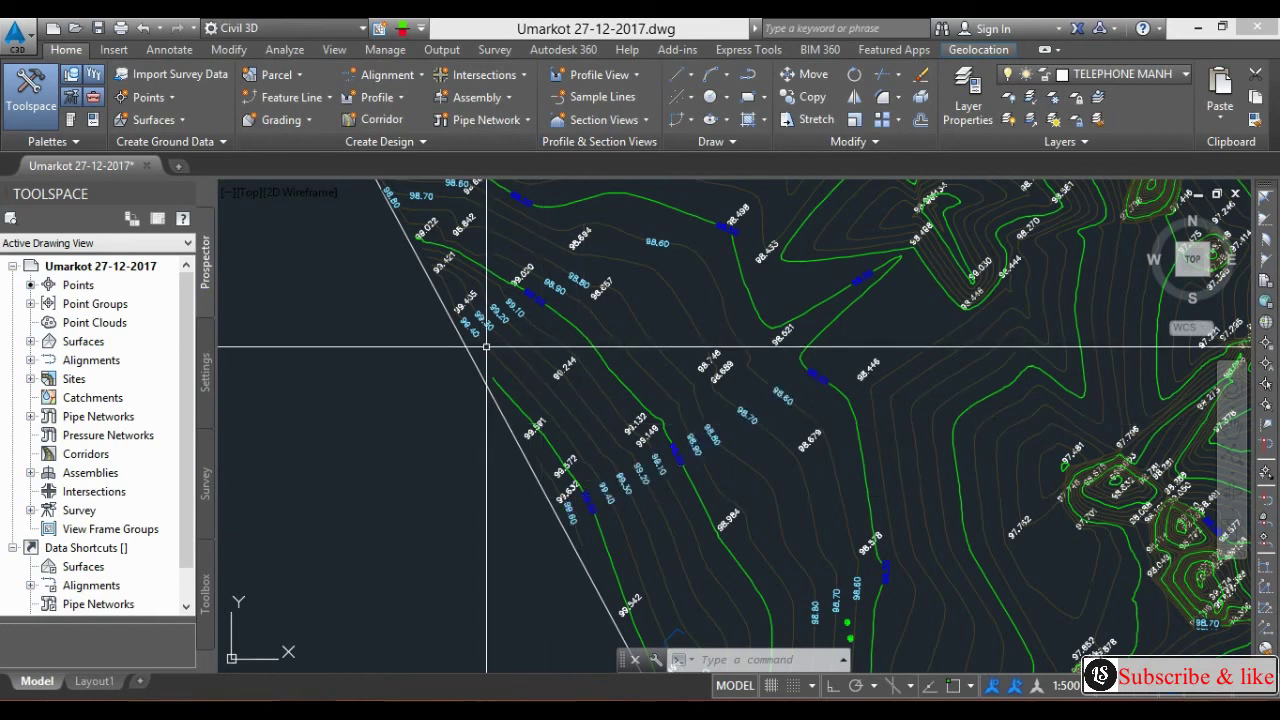
scroll(594, 463, "down", 3)
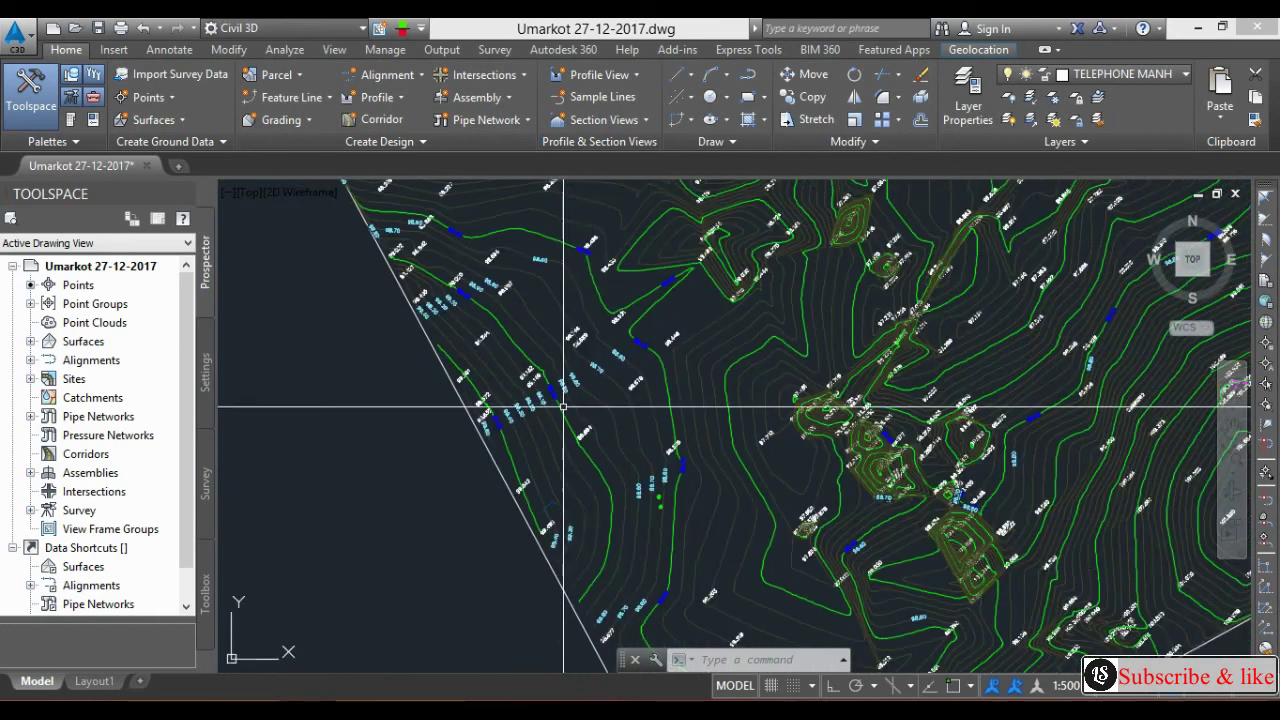
scroll(619, 316, "up", 5)
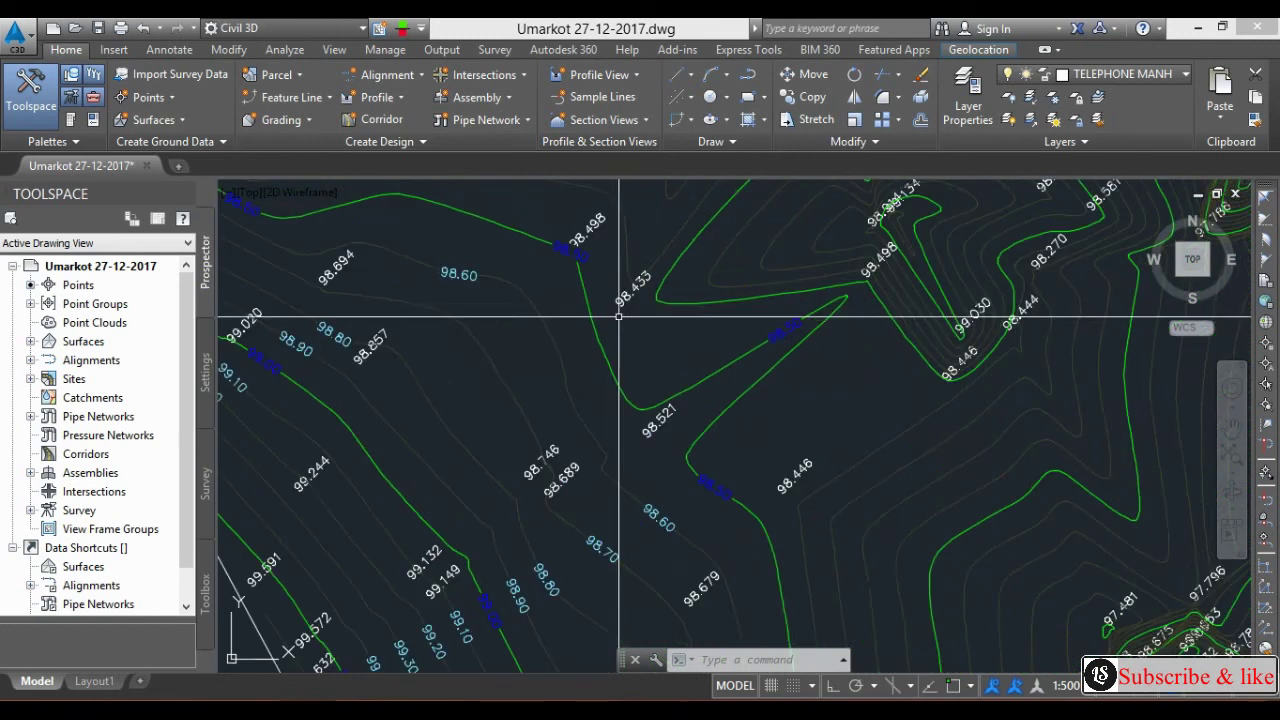
key("Escape")
key("Escape")
middle_click_drag(571, 271, 681, 395)
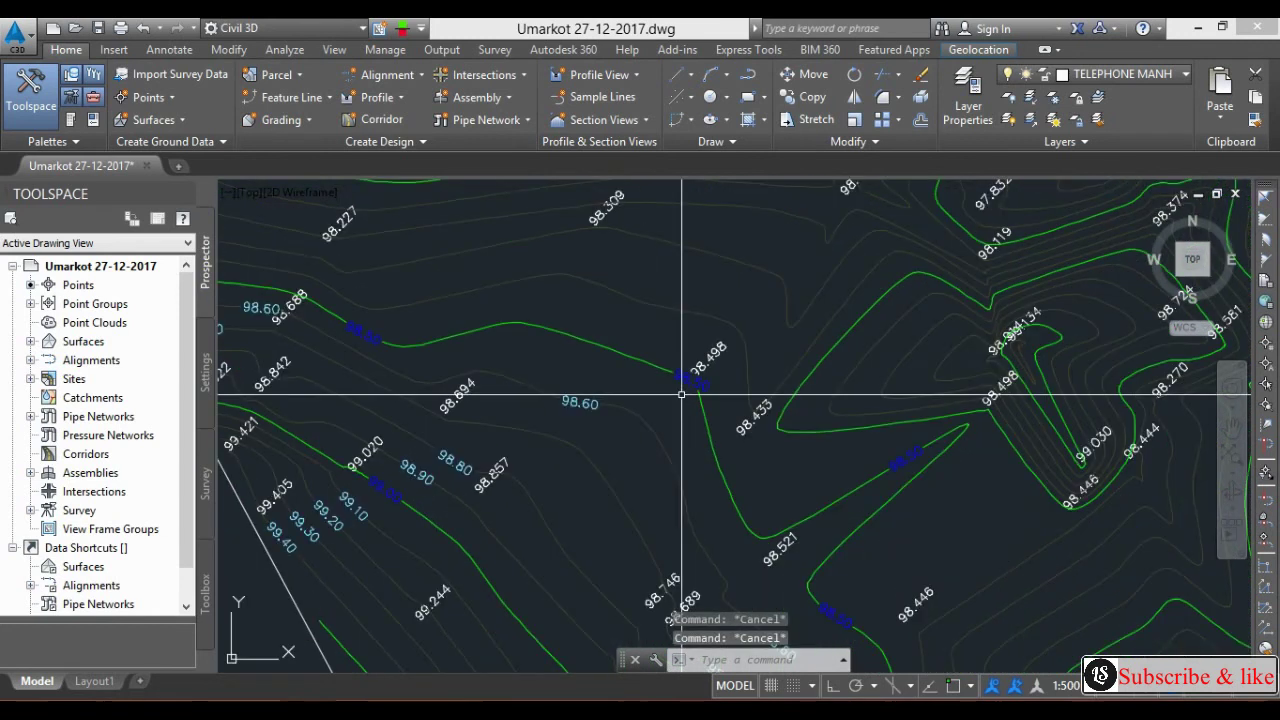
scroll(681, 395, "down", 5)
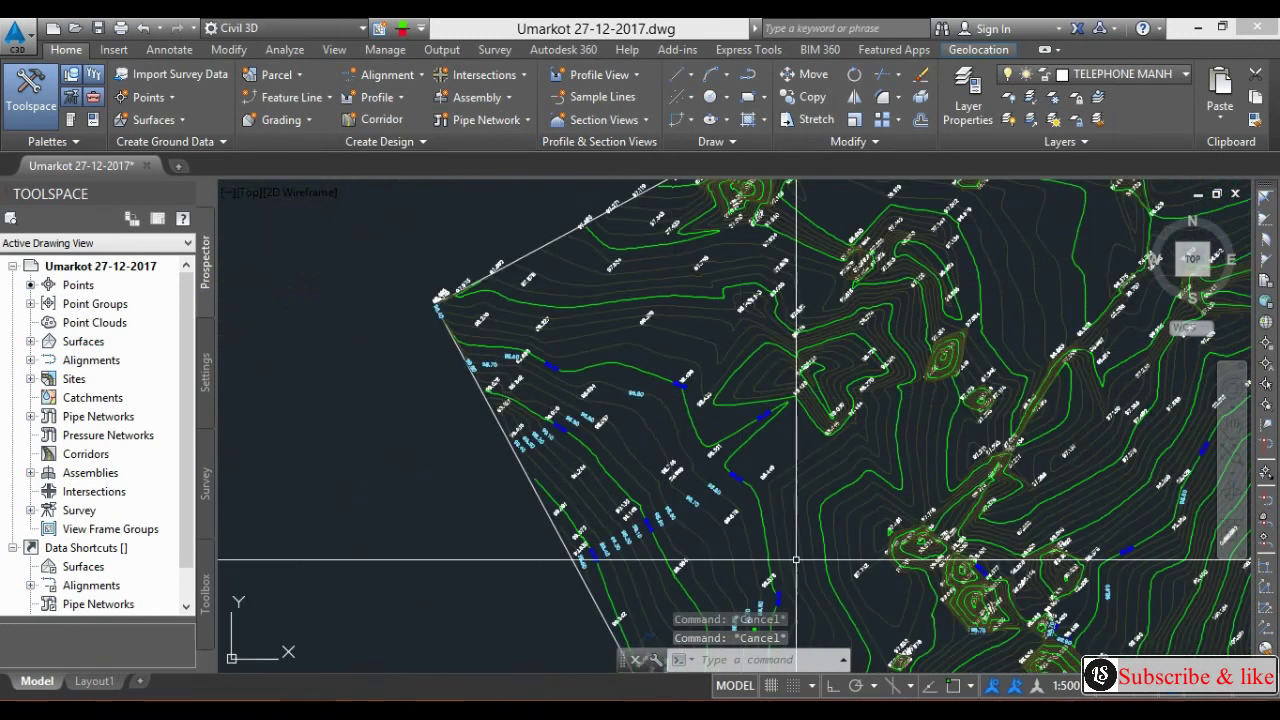
middle_click_drag(796, 560, 657, 429)
scroll(943, 429, "down", 2)
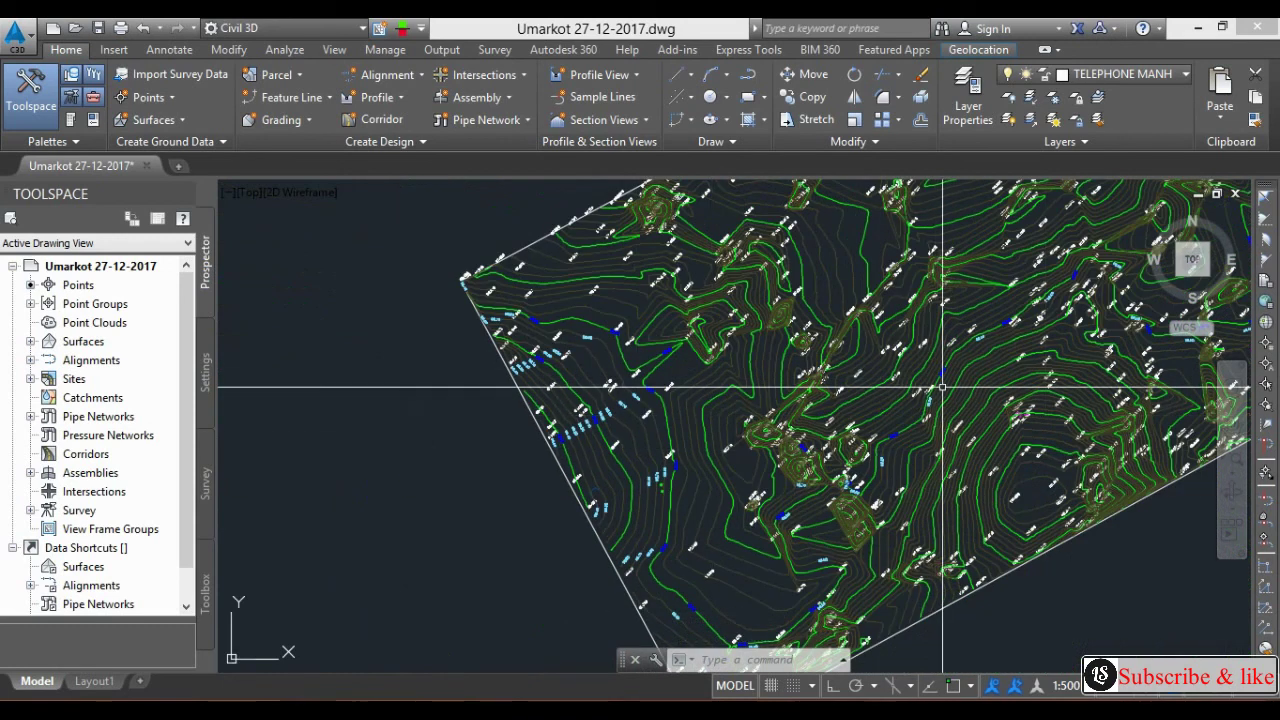
scroll(943, 387, "down", 2)
scroll(878, 333, "down", 2)
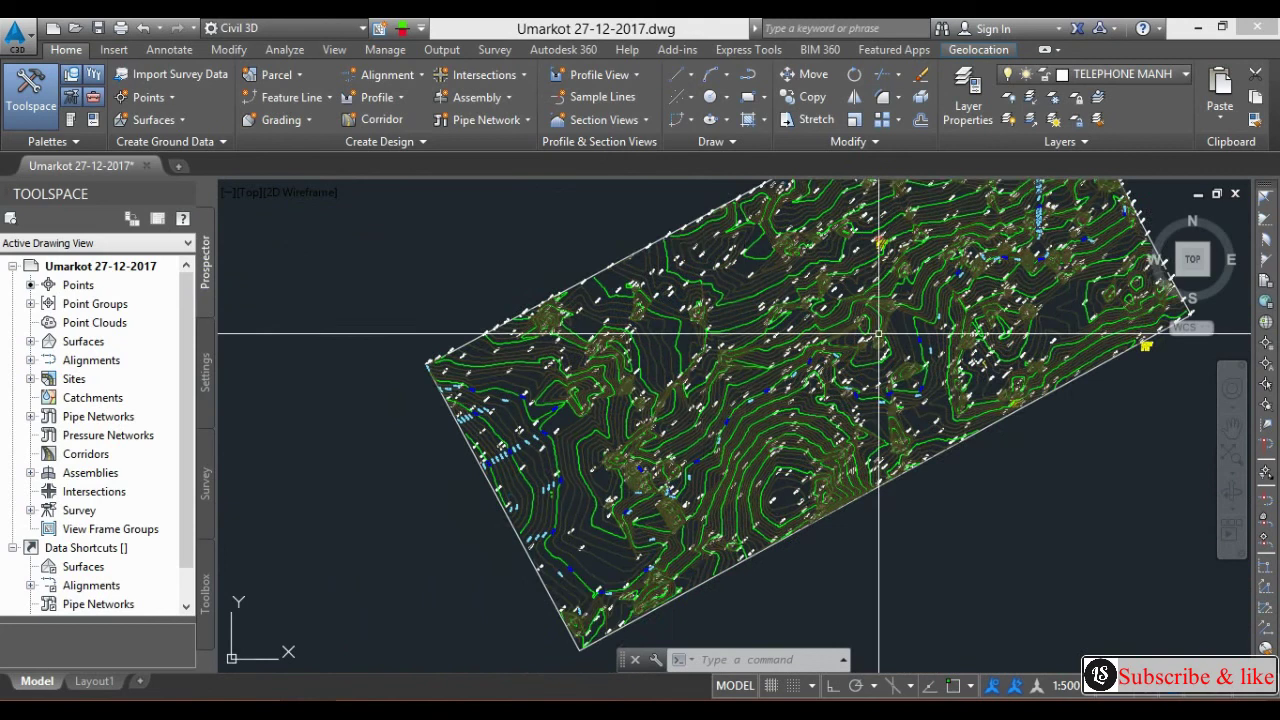
middle_click_drag(878, 333, 765, 300)
scroll(743, 280, "down", 2)
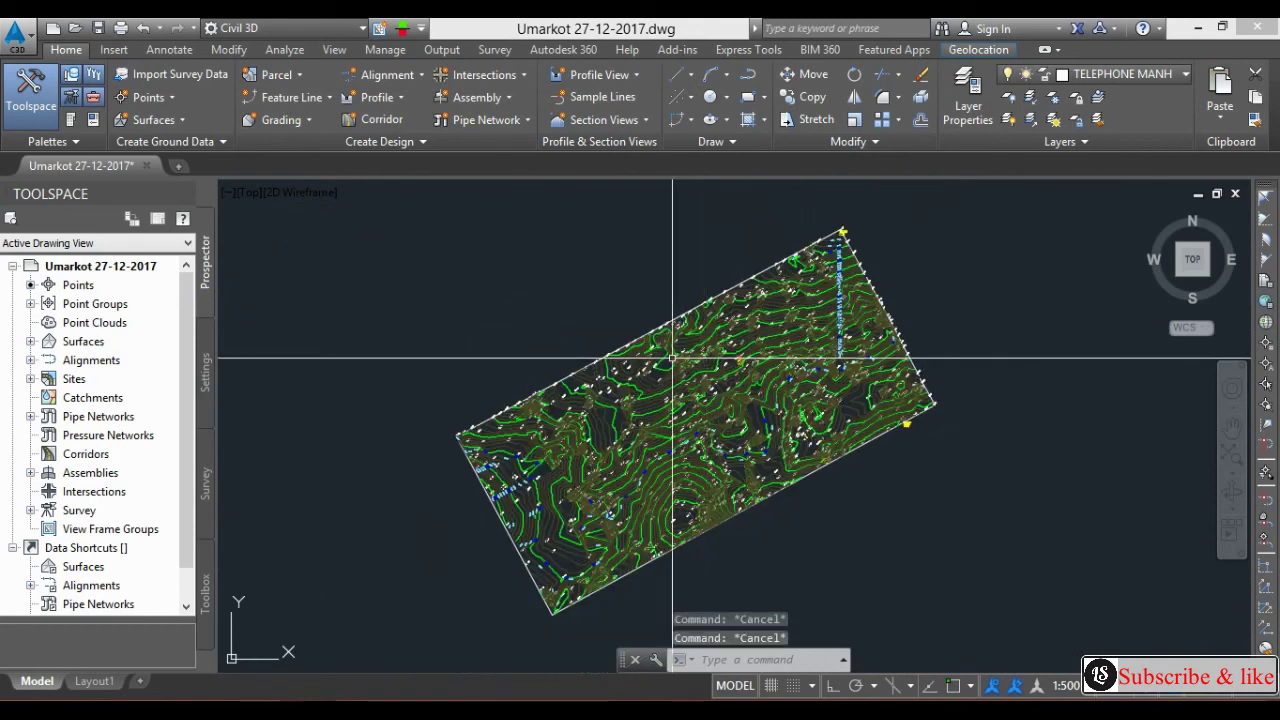